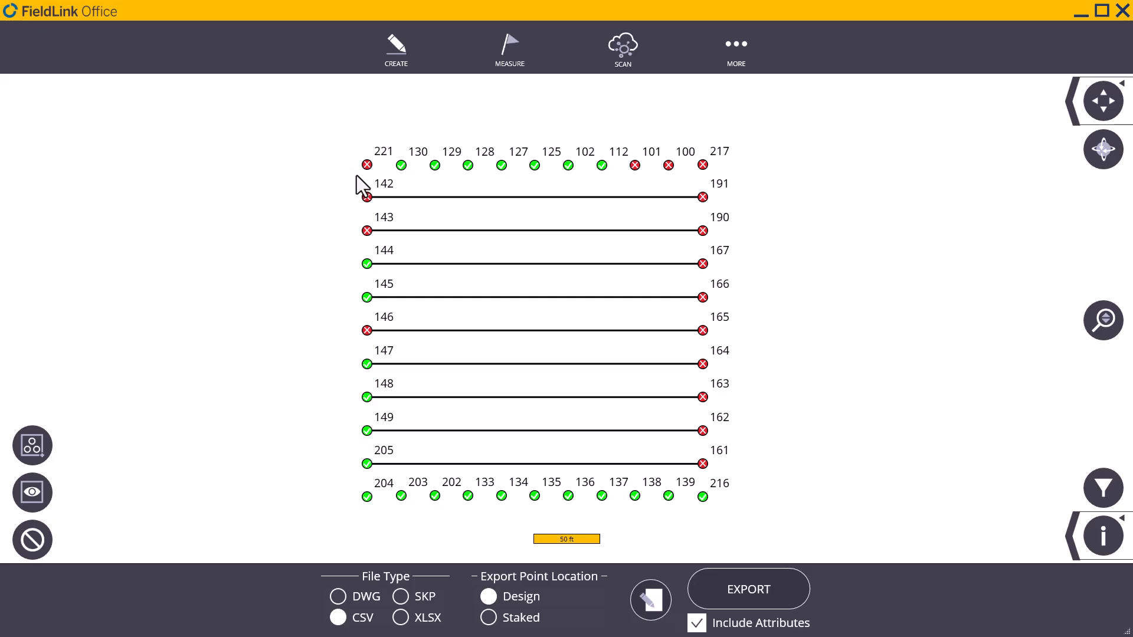
- Select all visible points for export and clear the selection again
click(32, 493)
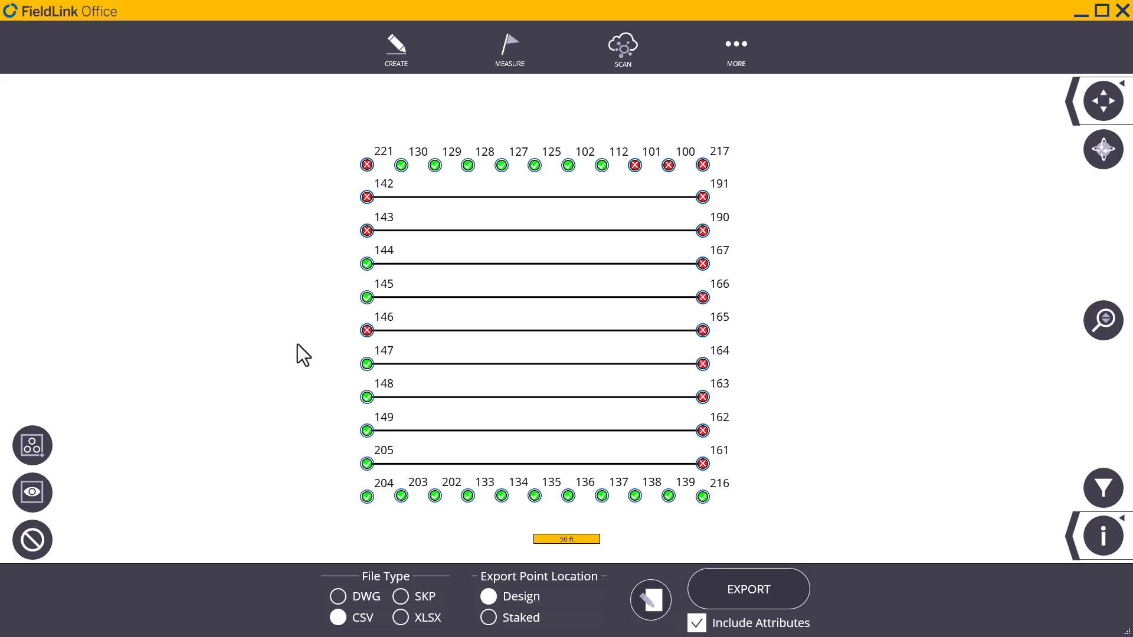
click(34, 545)
click(951, 540)
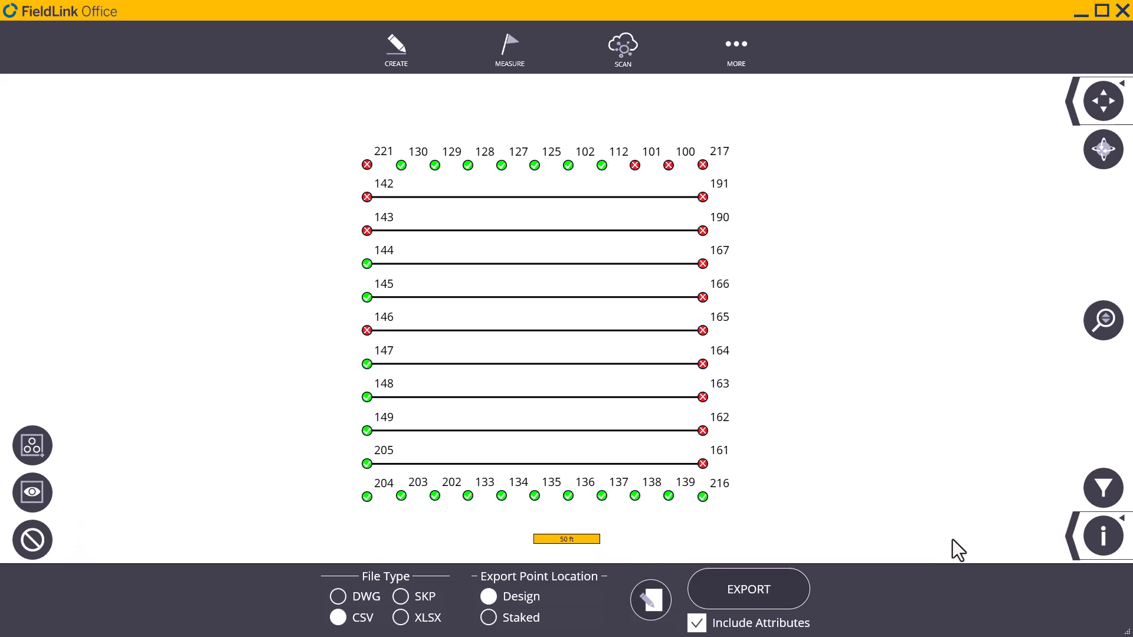
- Individually select points 221, 130, 129, 128, 127, 125, 102 and 112 in the top row
click(368, 170)
click(403, 173)
click(436, 171)
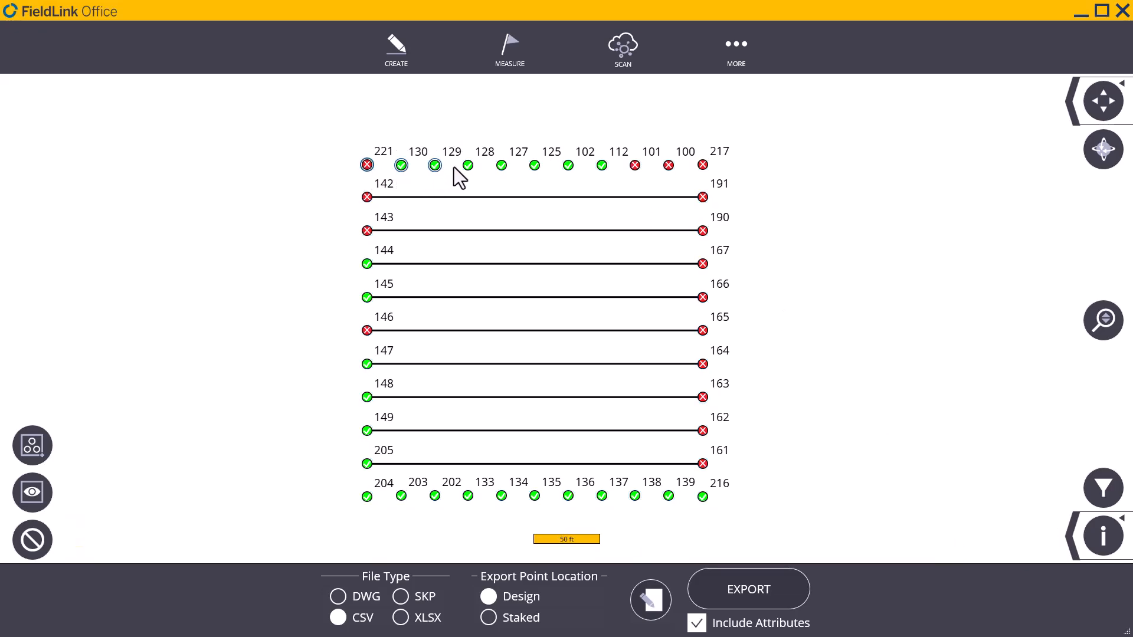
click(469, 172)
click(503, 171)
click(535, 172)
click(569, 172)
click(602, 172)
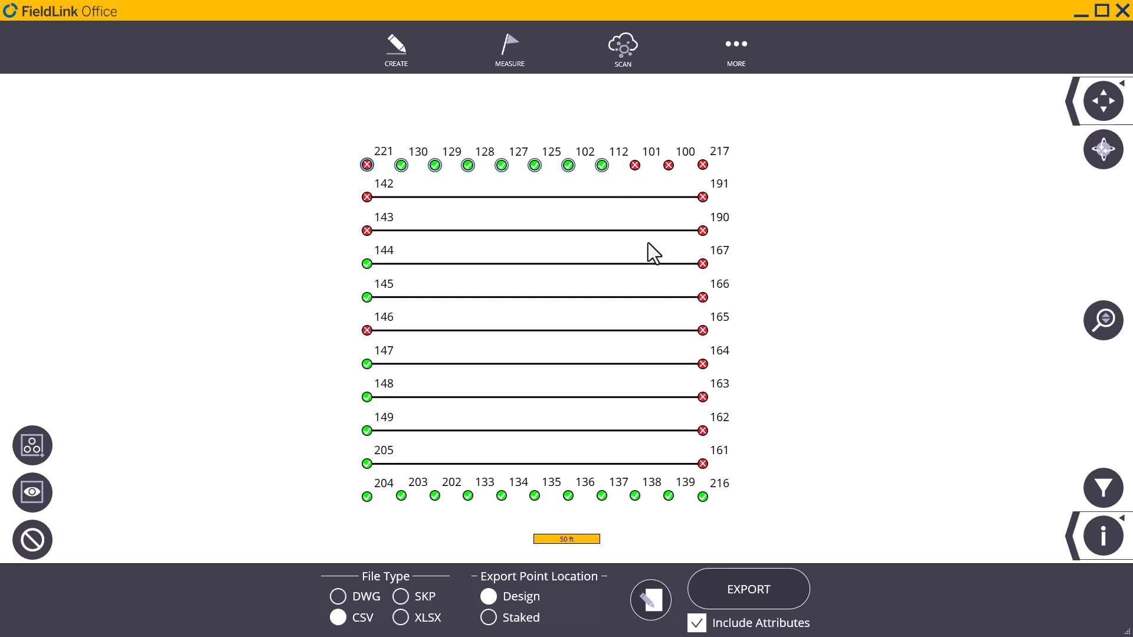
- Add points 144, 145, 166 and 167 to the selection with a window, and clear the whole selection
click(34, 452)
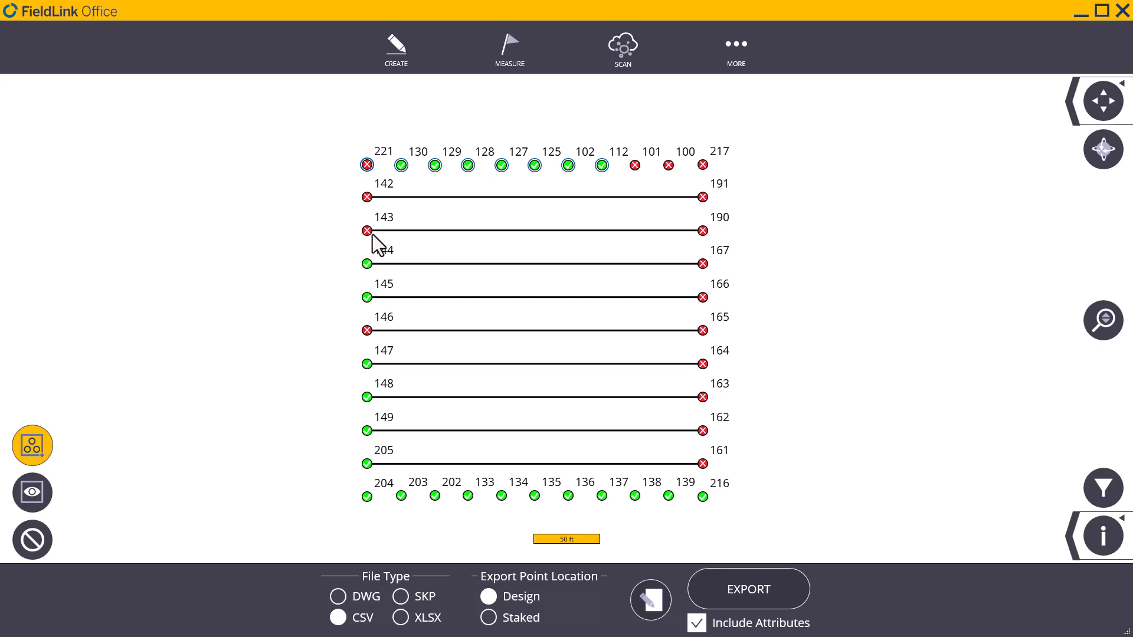
drag(352, 249, 741, 314)
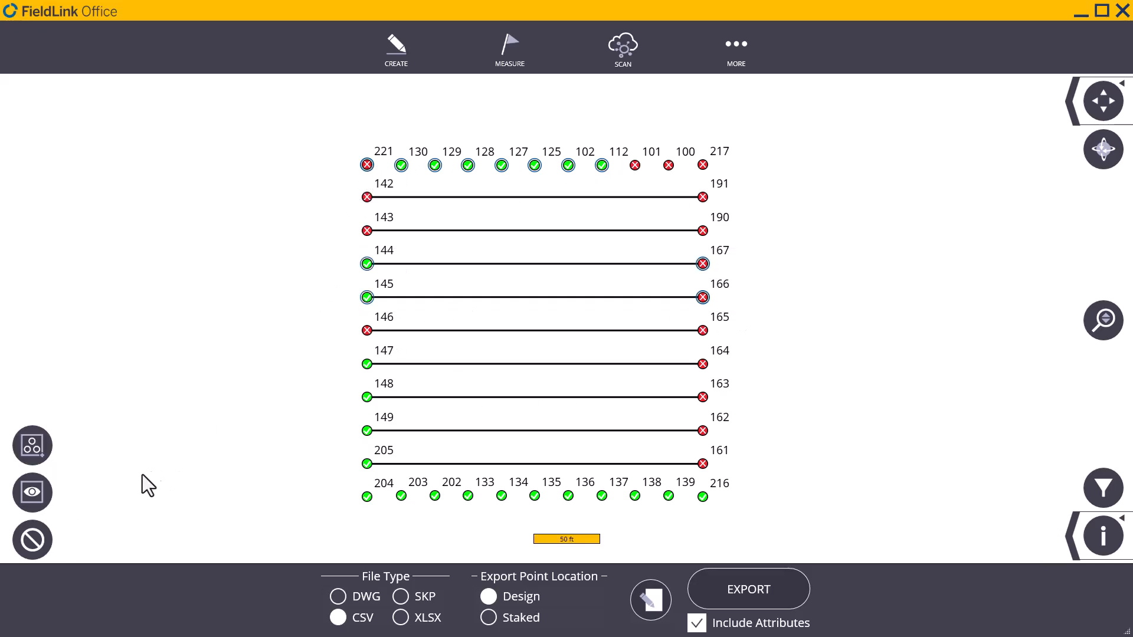
click(43, 539)
click(944, 537)
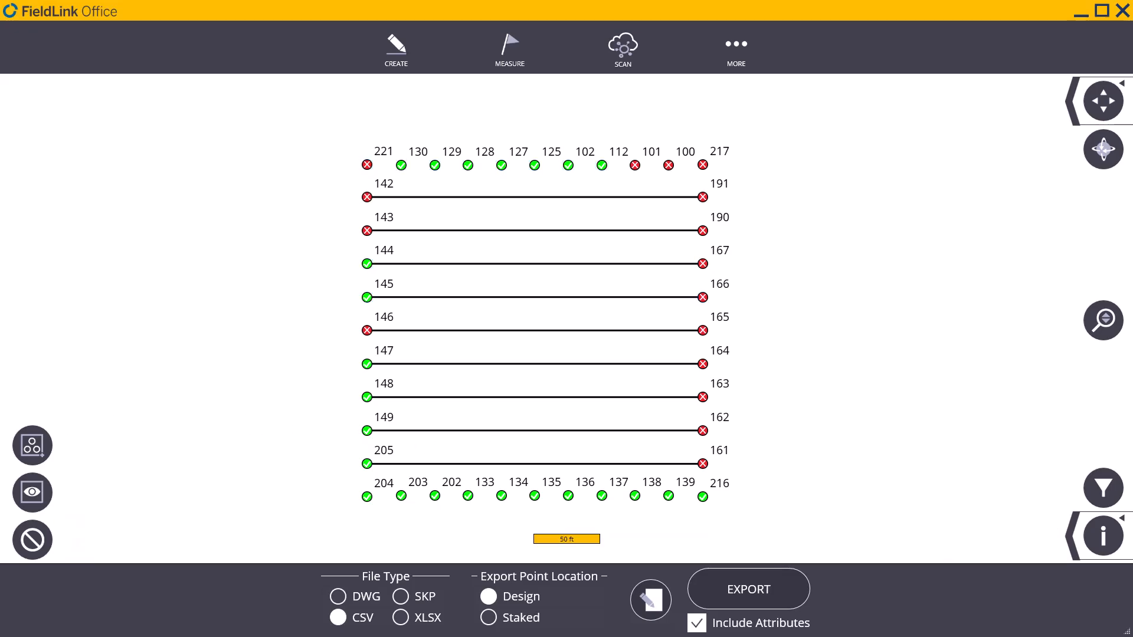
- Select all visible points and export them as a DWG file at their design locations with linework
click(51, 485)
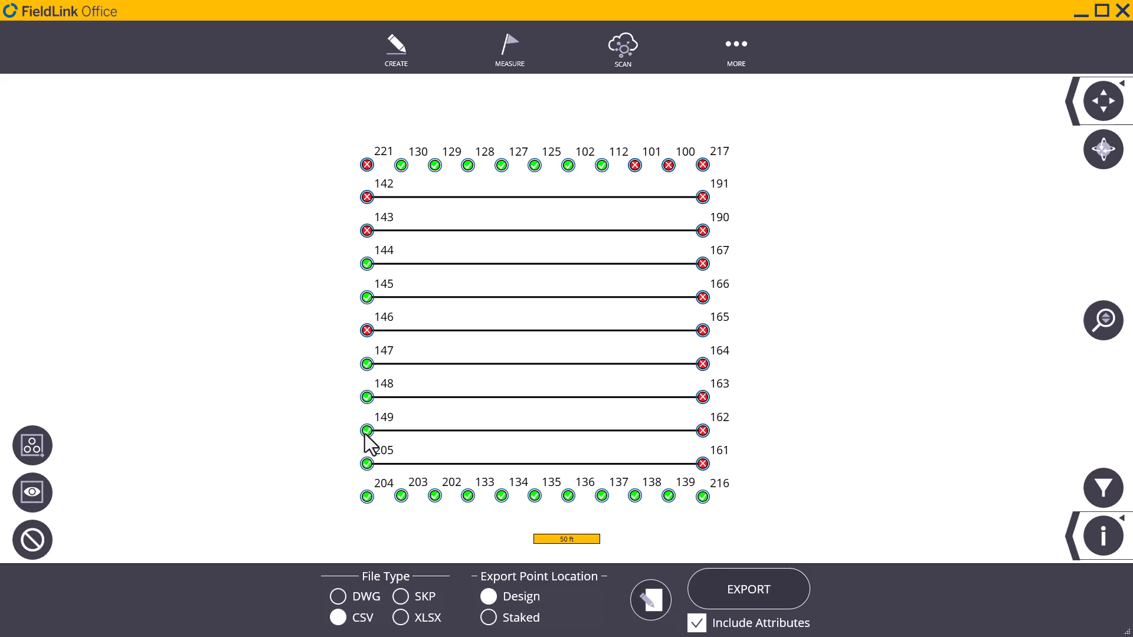
click(338, 597)
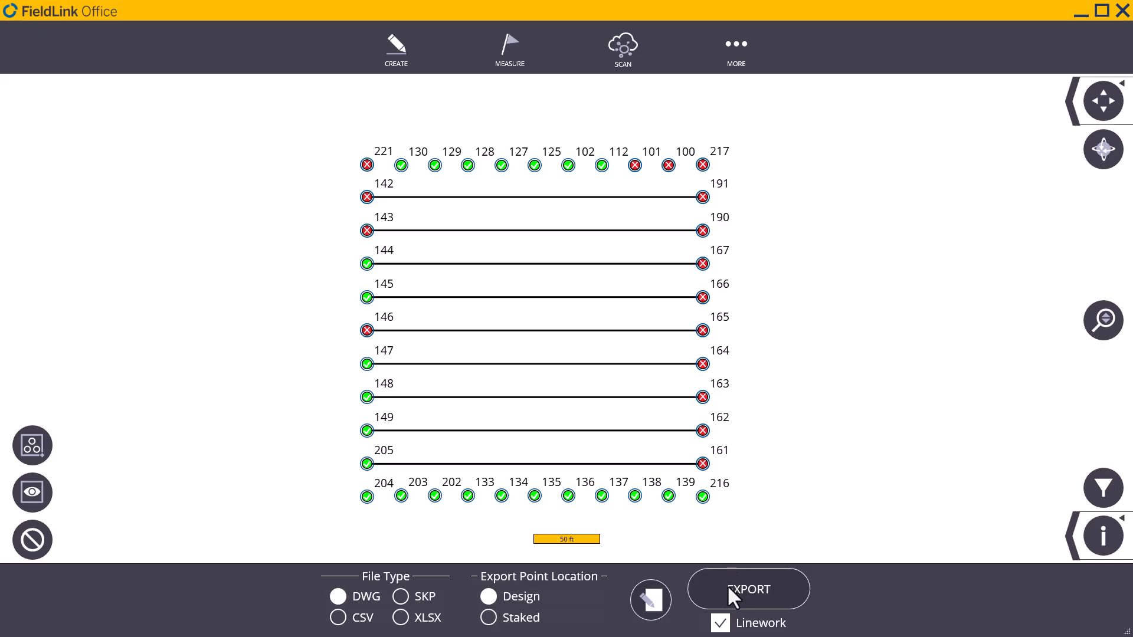
click(766, 593)
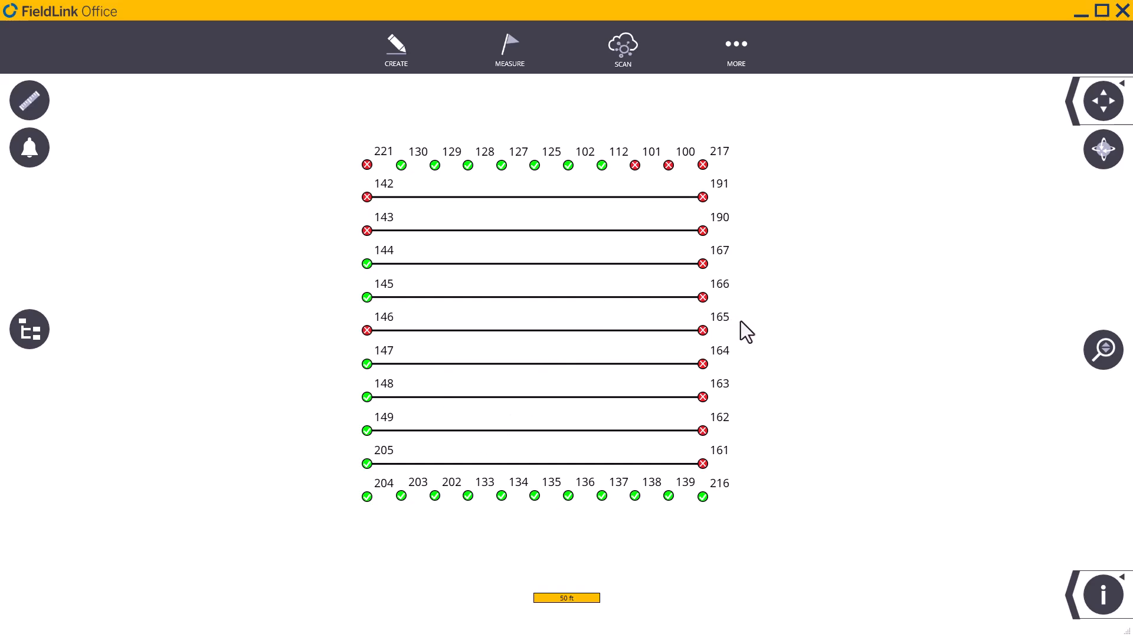
- Import the export training Export DWG from the Exports folder of the export training project
click(736, 54)
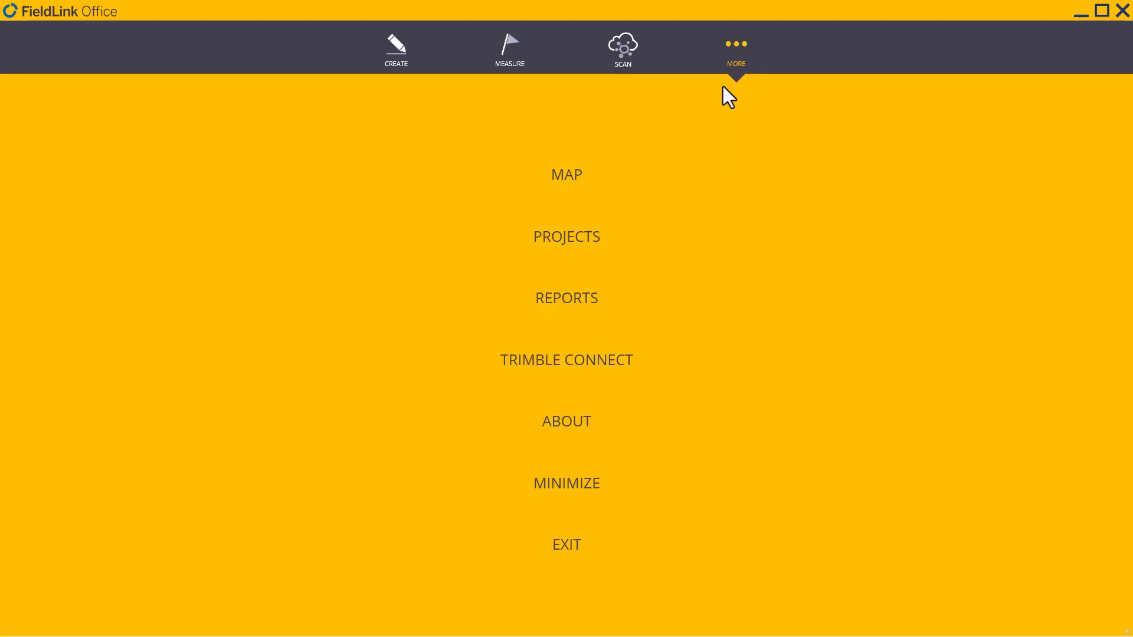
click(588, 236)
click(561, 374)
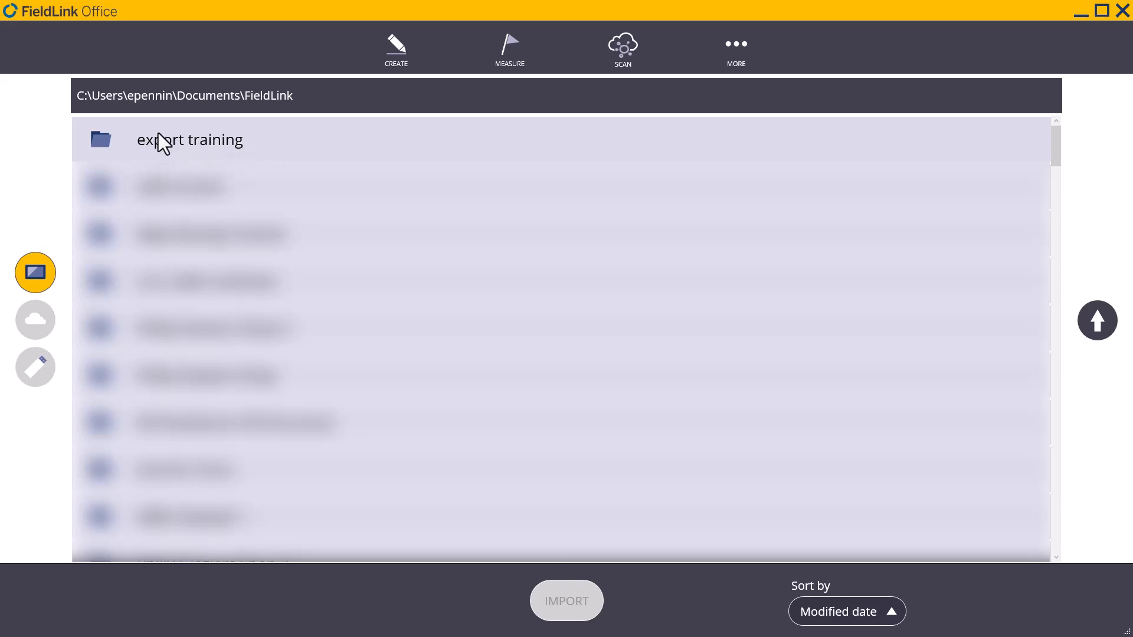
click(161, 141)
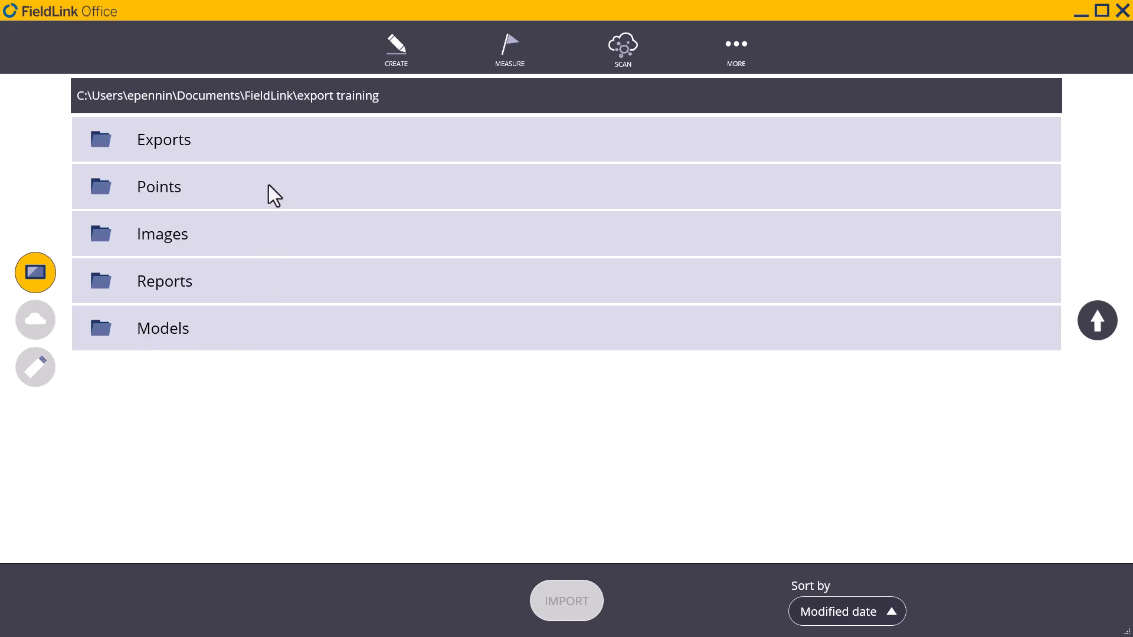
click(176, 144)
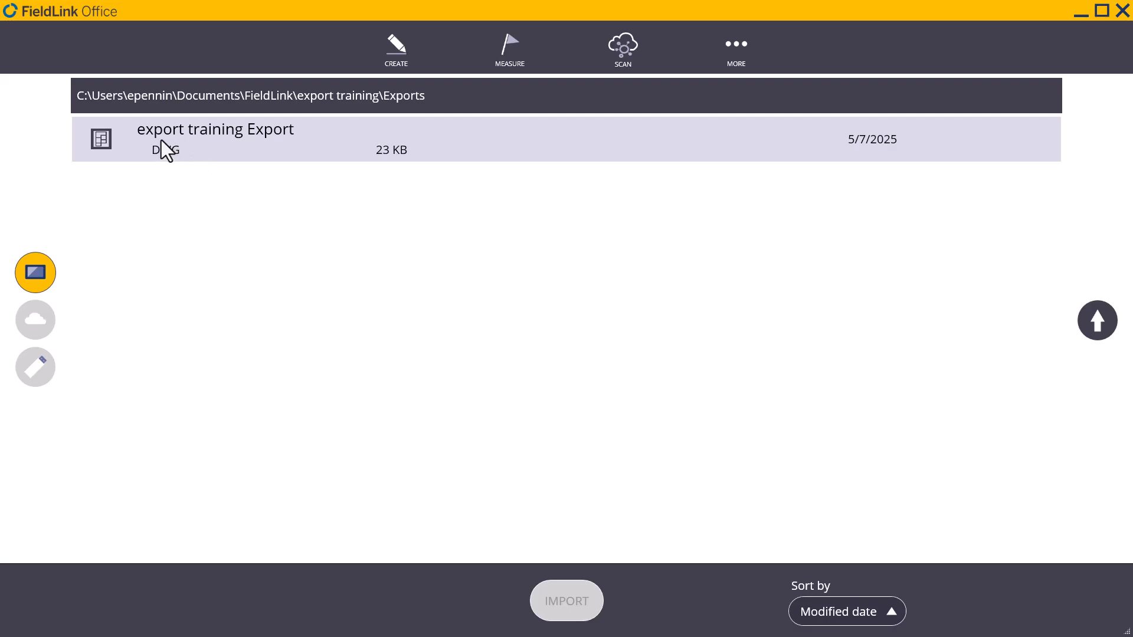
click(228, 142)
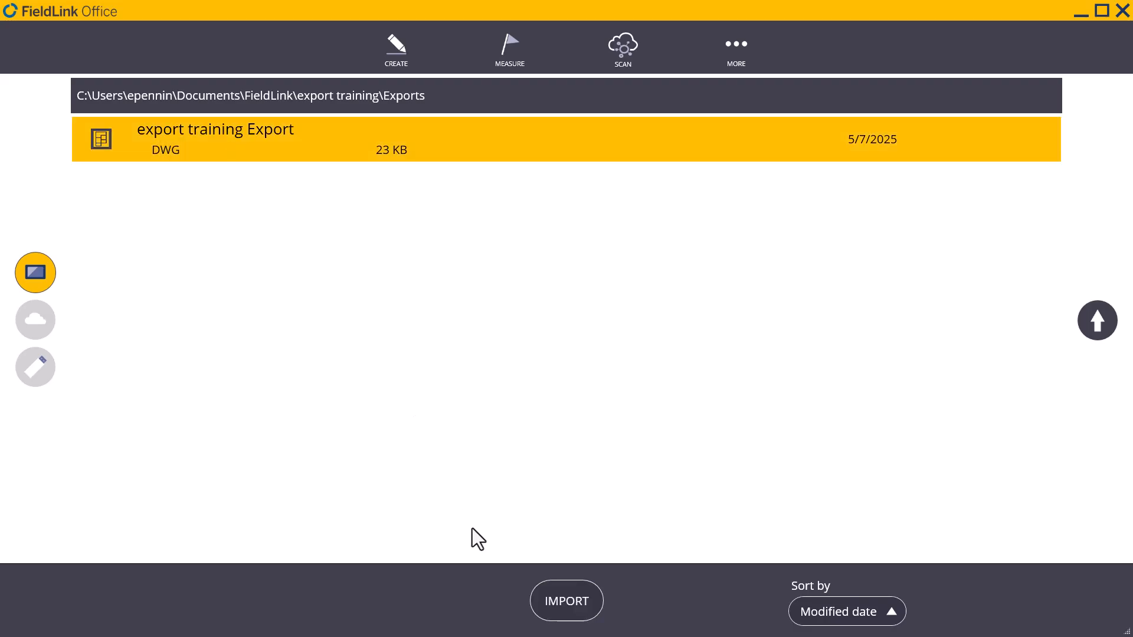
click(578, 601)
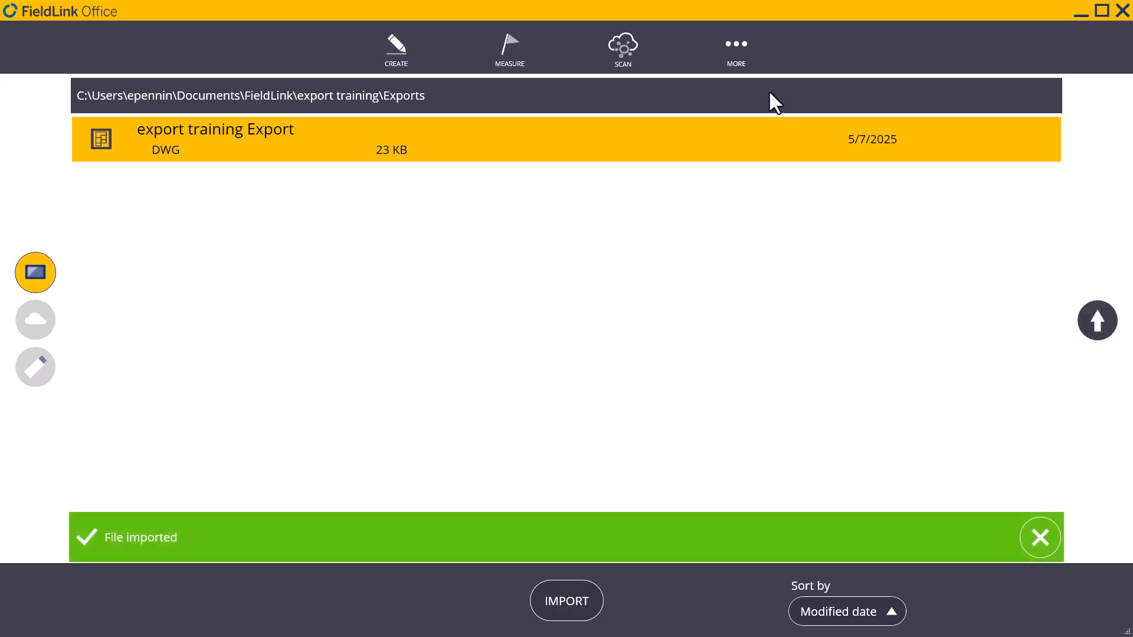
- Return to the map, dismiss the import notice and hide the points, leaving only the model displayed
click(737, 52)
click(572, 178)
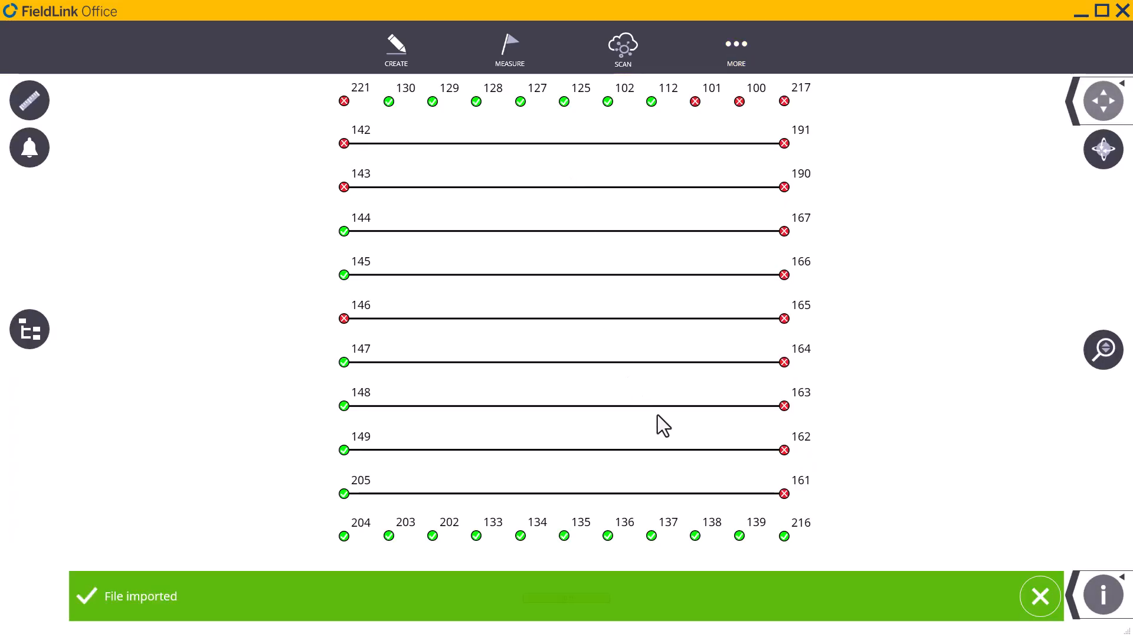
click(1037, 588)
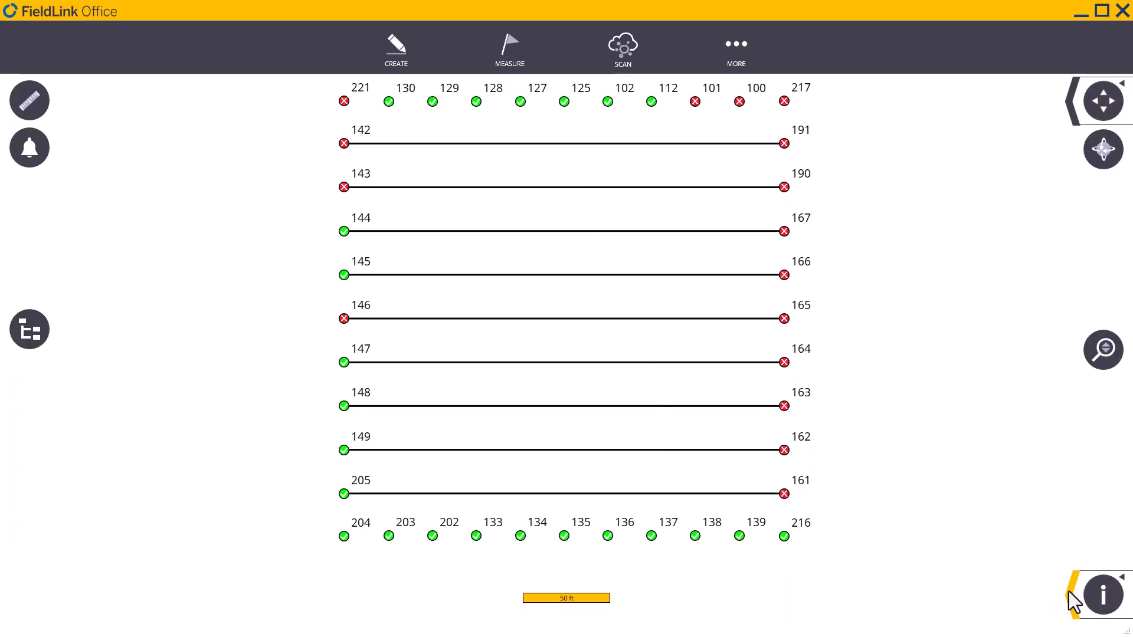
click(1069, 593)
click(870, 597)
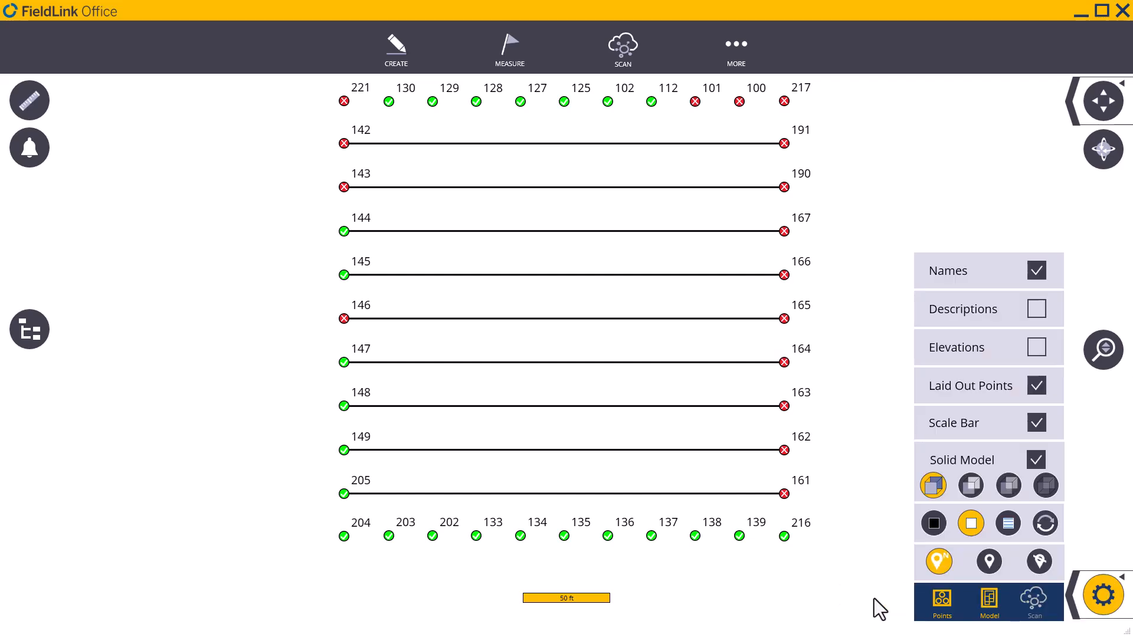
click(939, 600)
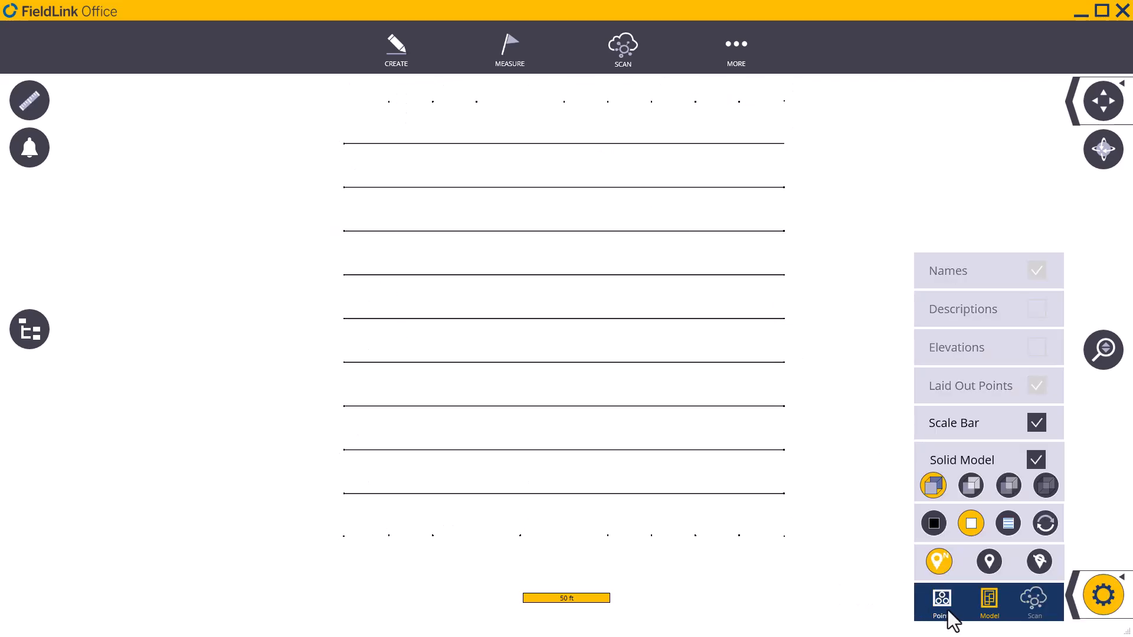
click(1112, 599)
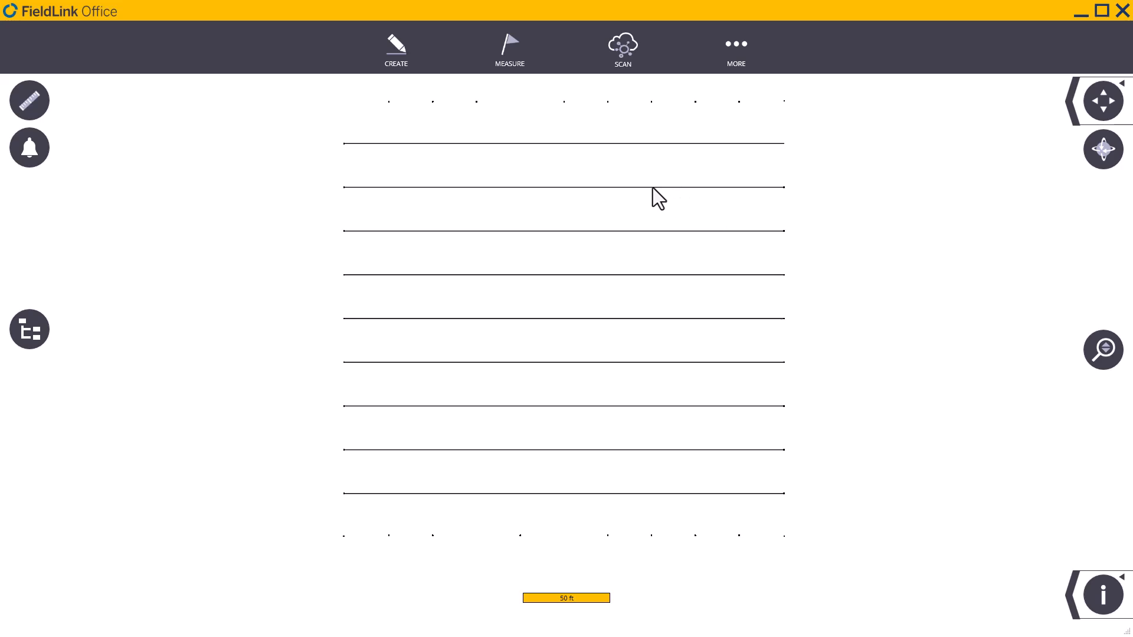
- Turn on the ELEVATIONS and POINTNUMBERS layers to label the imported points on the map
click(392, 54)
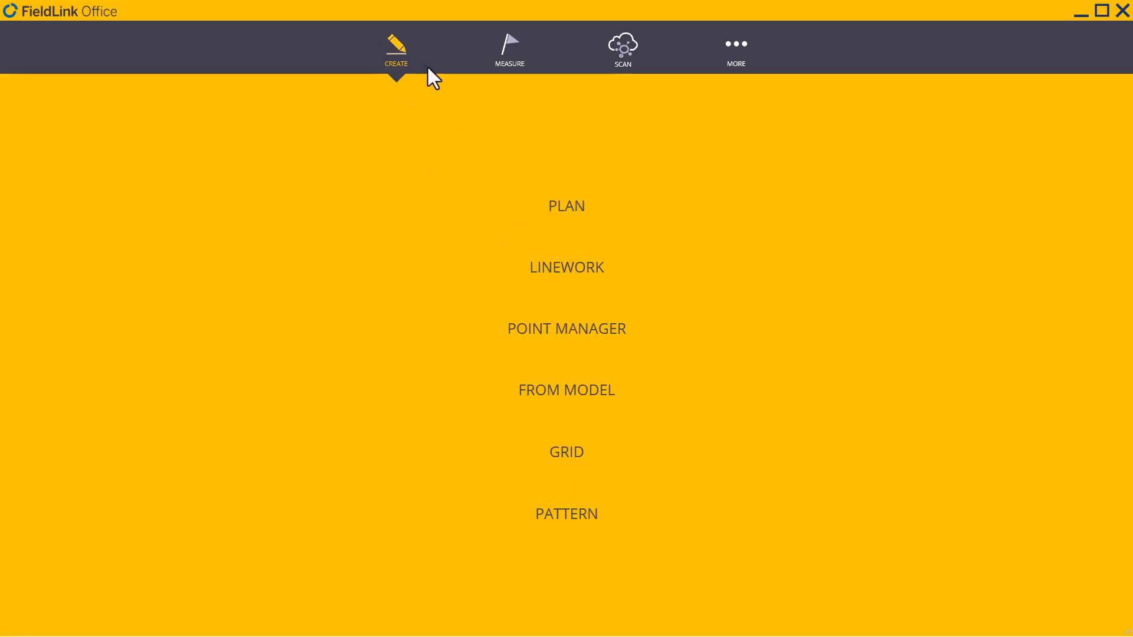
click(714, 59)
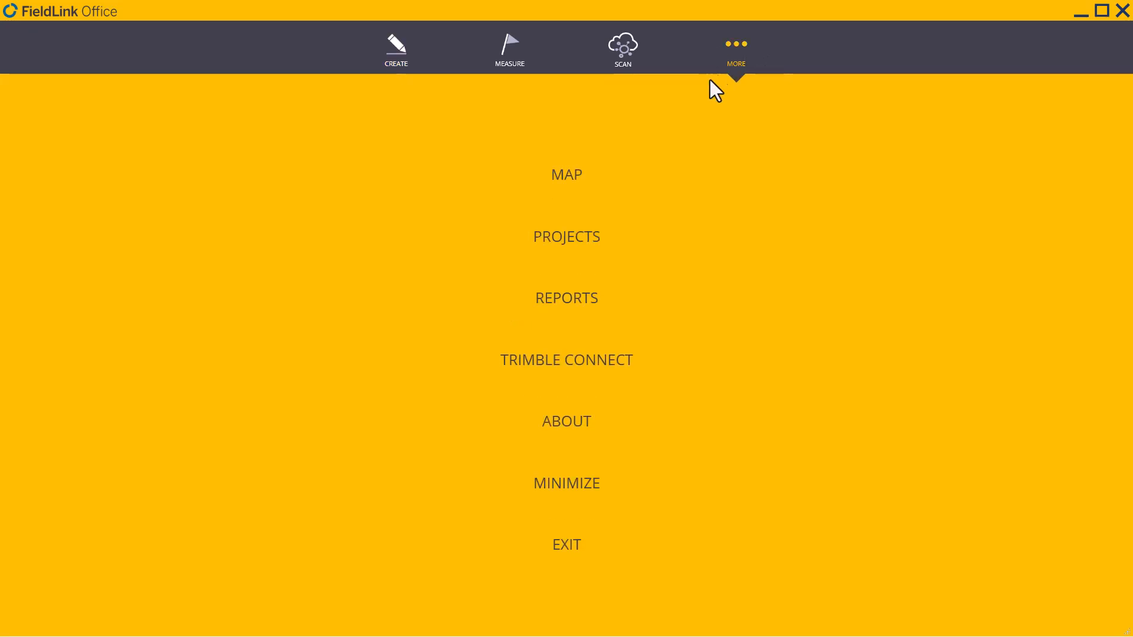
click(566, 174)
scroll(326, 129, up, 4)
scroll(374, 176, up, 4)
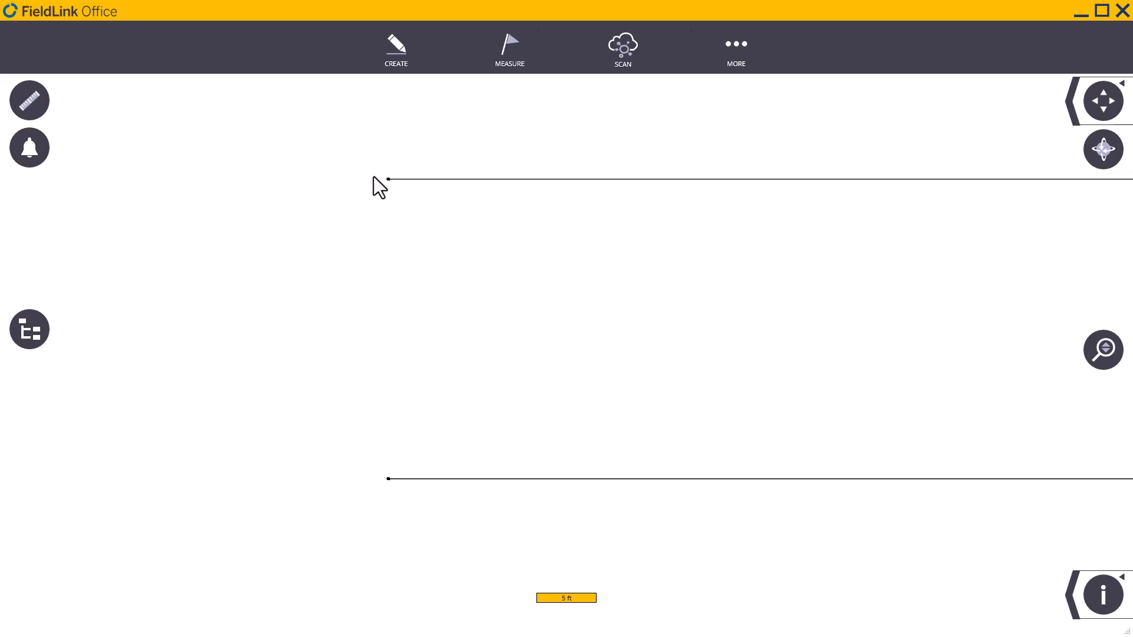
scroll(393, 182, up, 4)
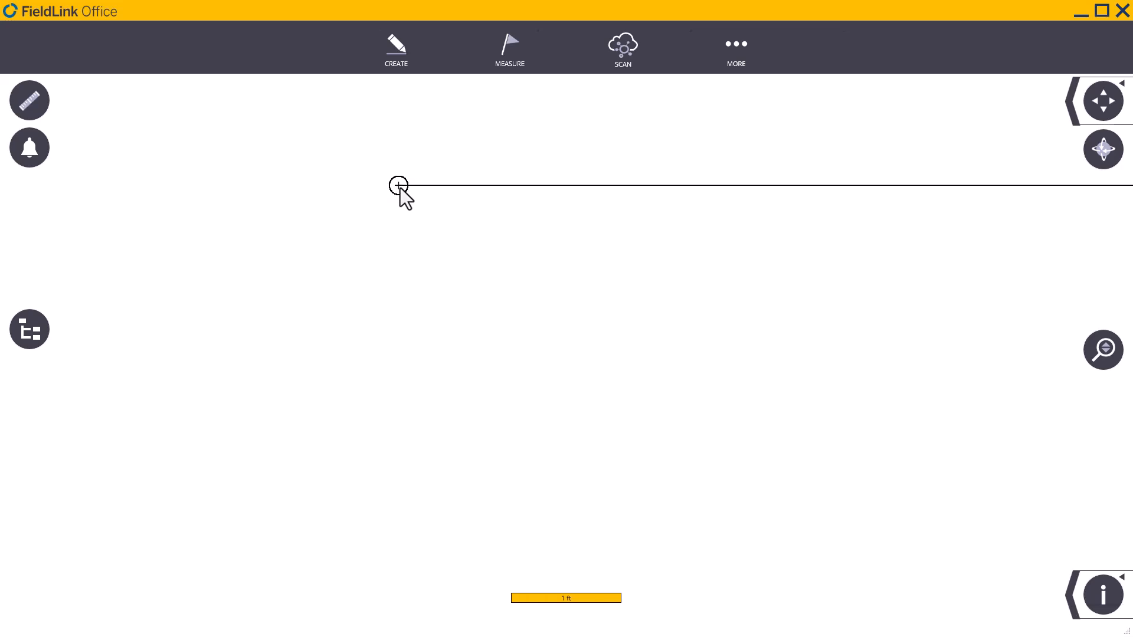
click(1068, 581)
click(1032, 481)
click(1033, 525)
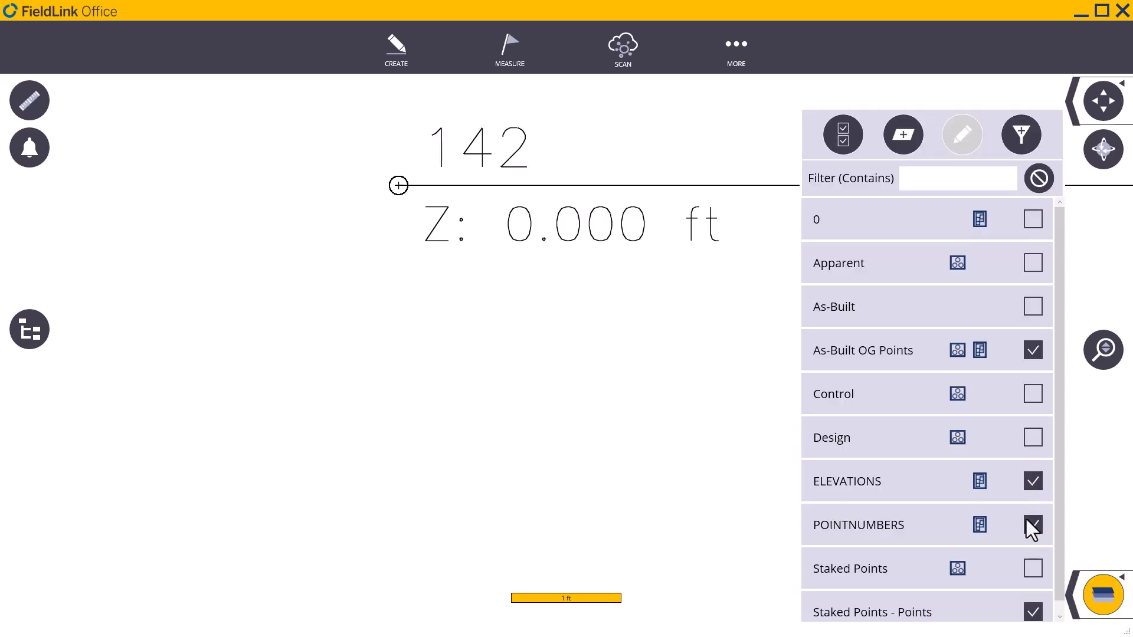
click(1097, 597)
- Examine the labels at point 142 and the imported points and linework across the whole layout in 3D
scroll(423, 327, down, 2)
drag(464, 208, 395, 239)
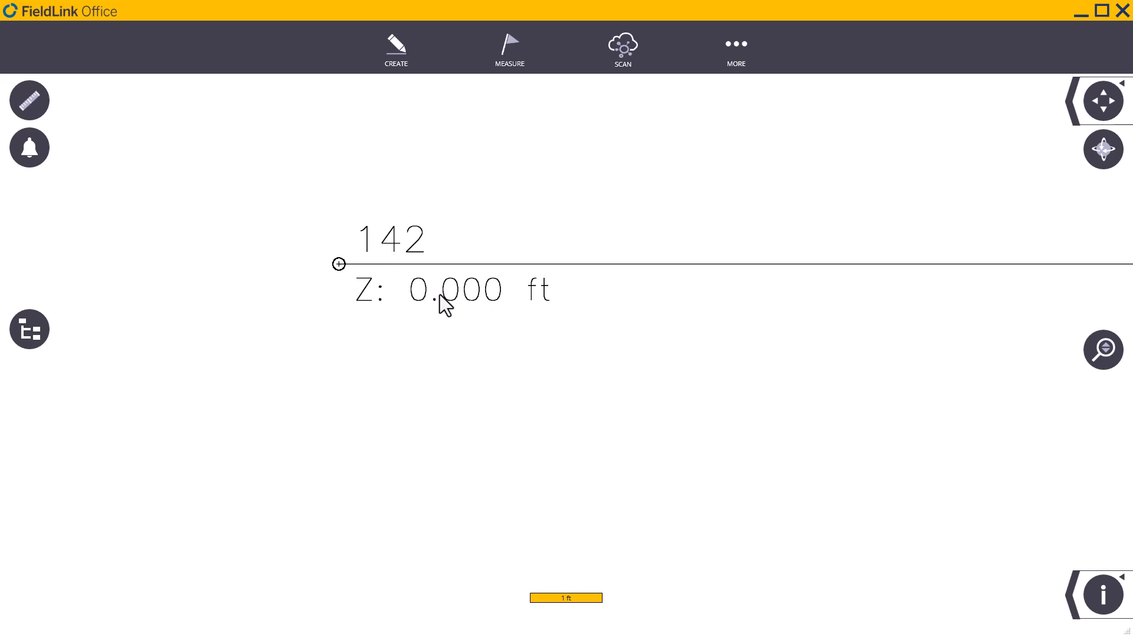
scroll(328, 306, down, 3)
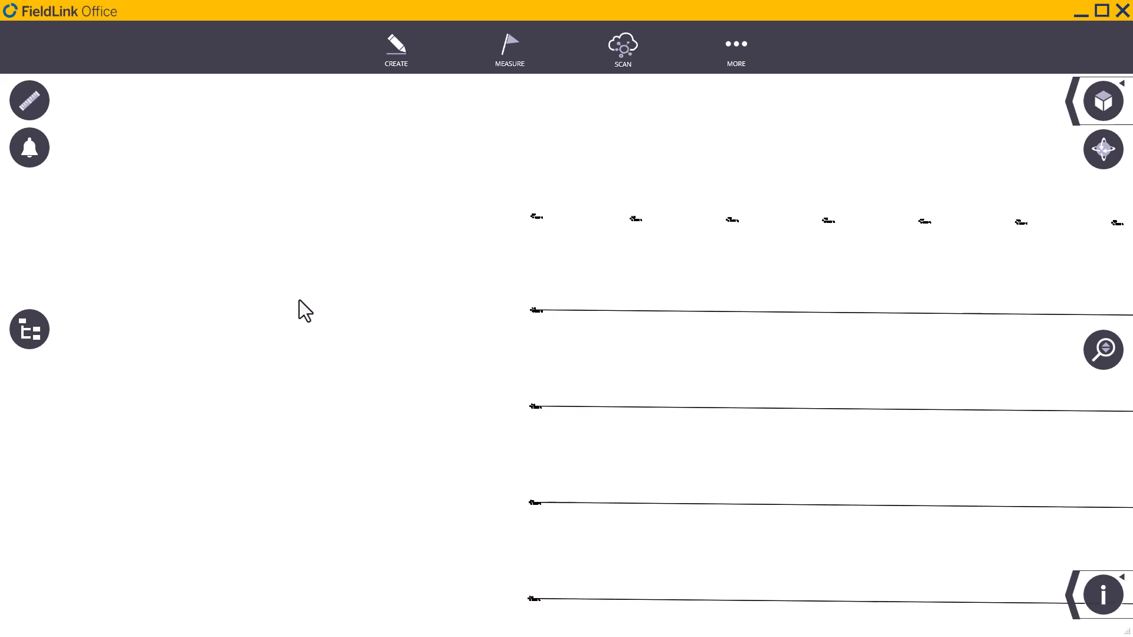
scroll(217, 307, down, 2)
scroll(618, 481, down, 1)
scroll(566, 366, up, 3)
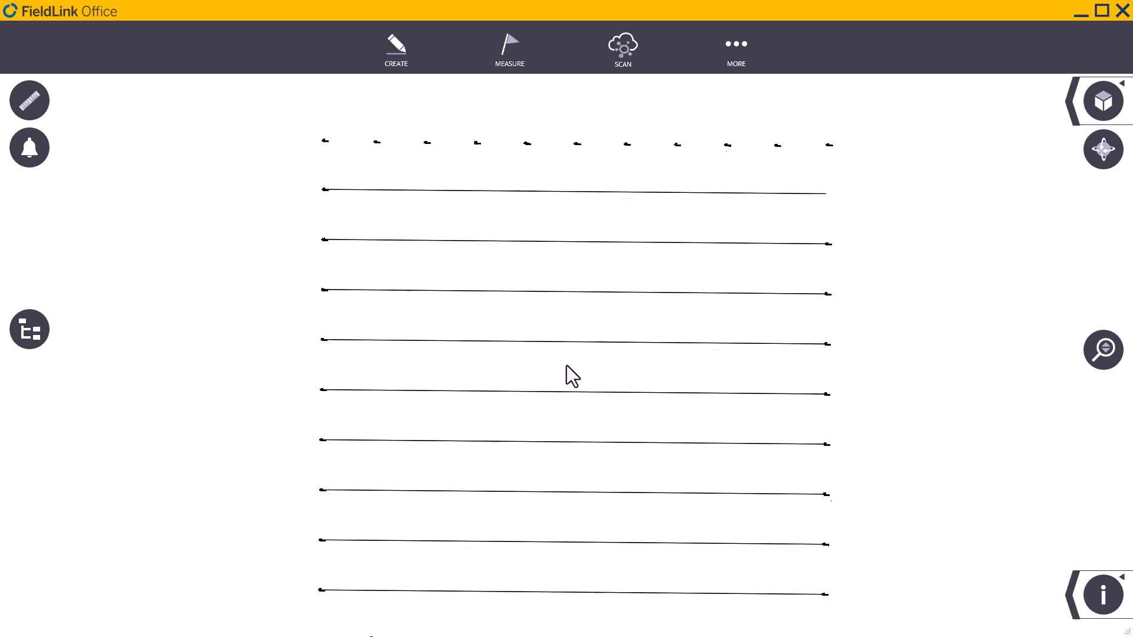
scroll(565, 361, down, 2)
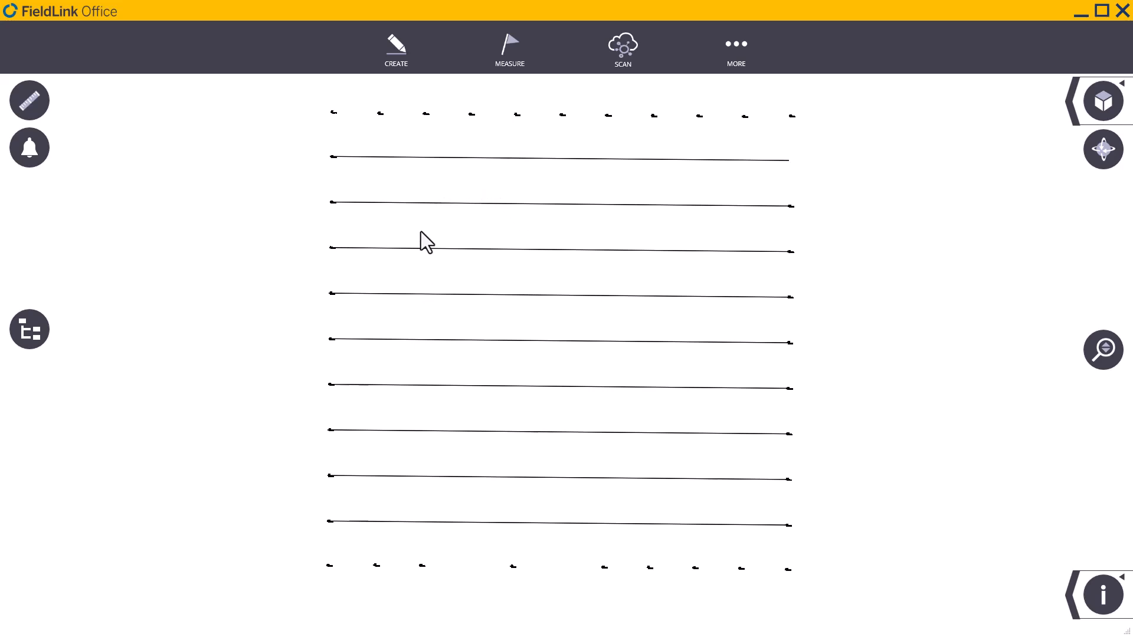
- Open the project export screen, show the points again and hide the imported model
click(743, 60)
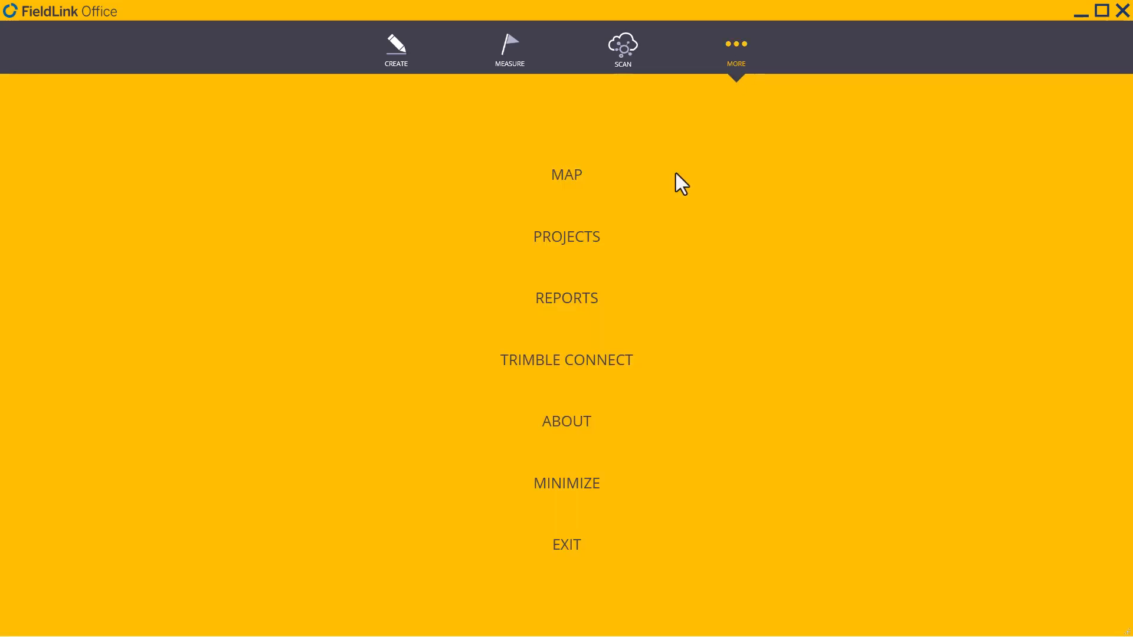
click(567, 238)
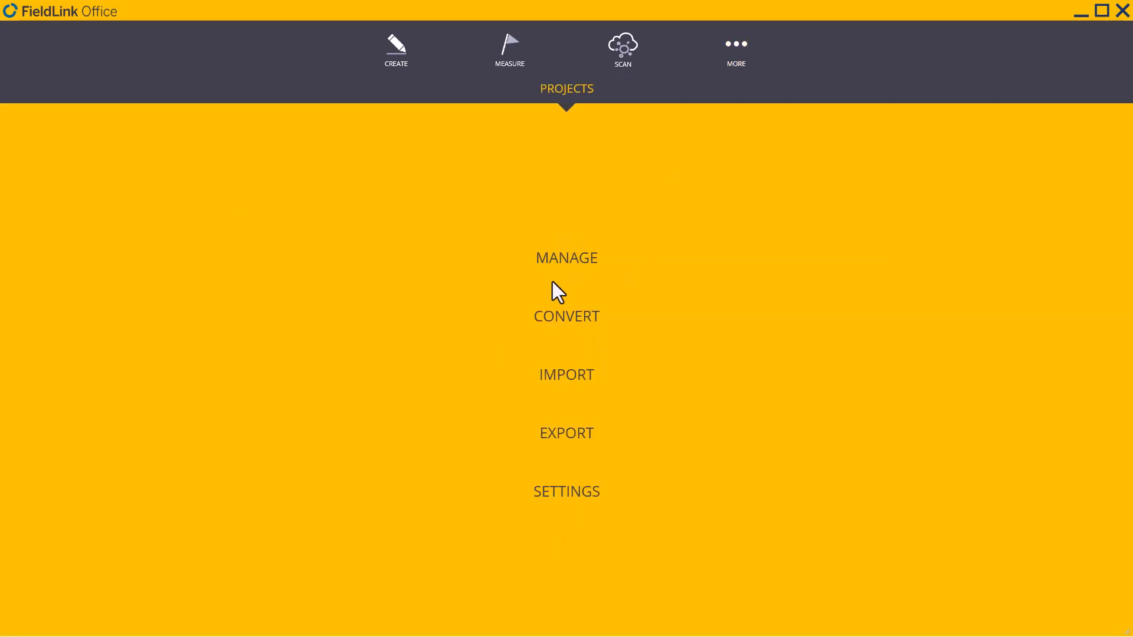
click(547, 444)
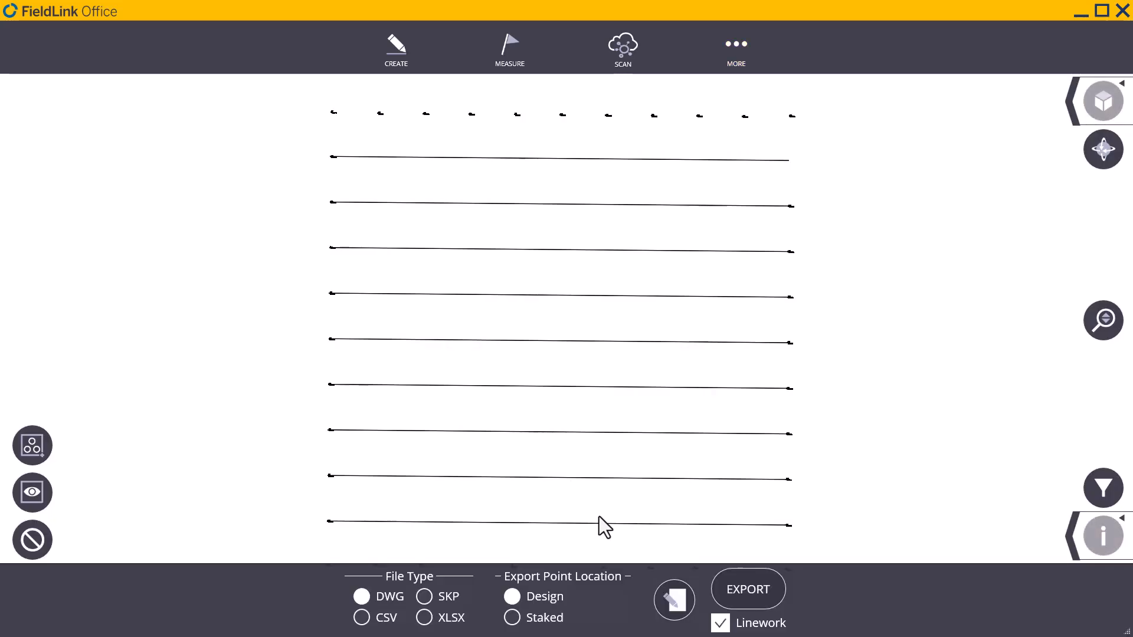
click(1072, 534)
click(880, 537)
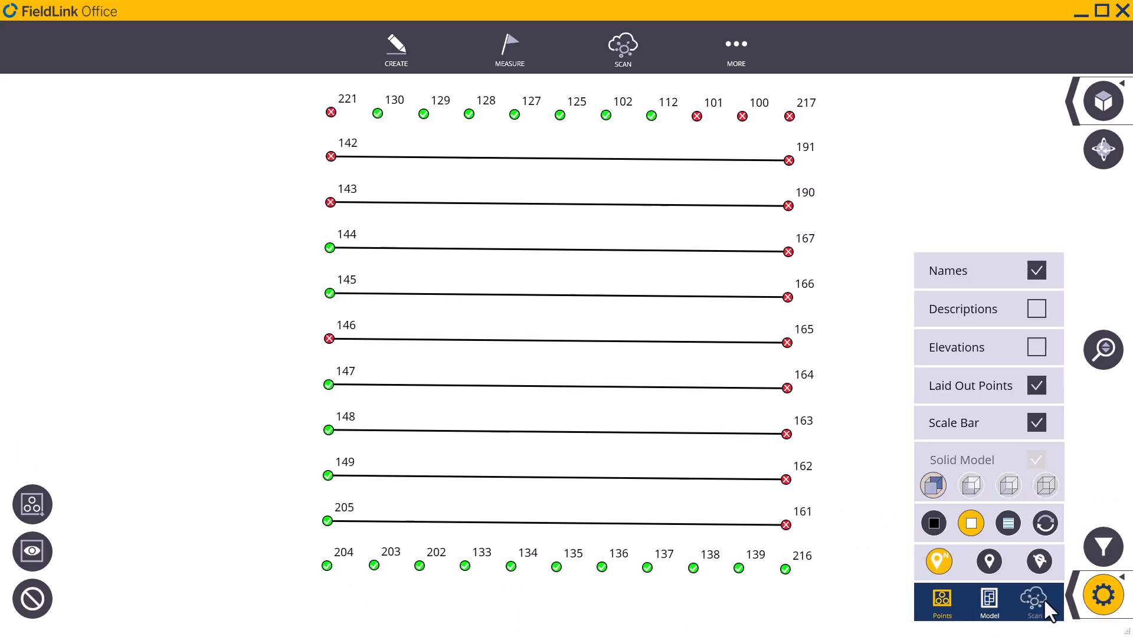
click(1102, 595)
scroll(629, 328, down, 3)
middle_drag(629, 327, 602, 302)
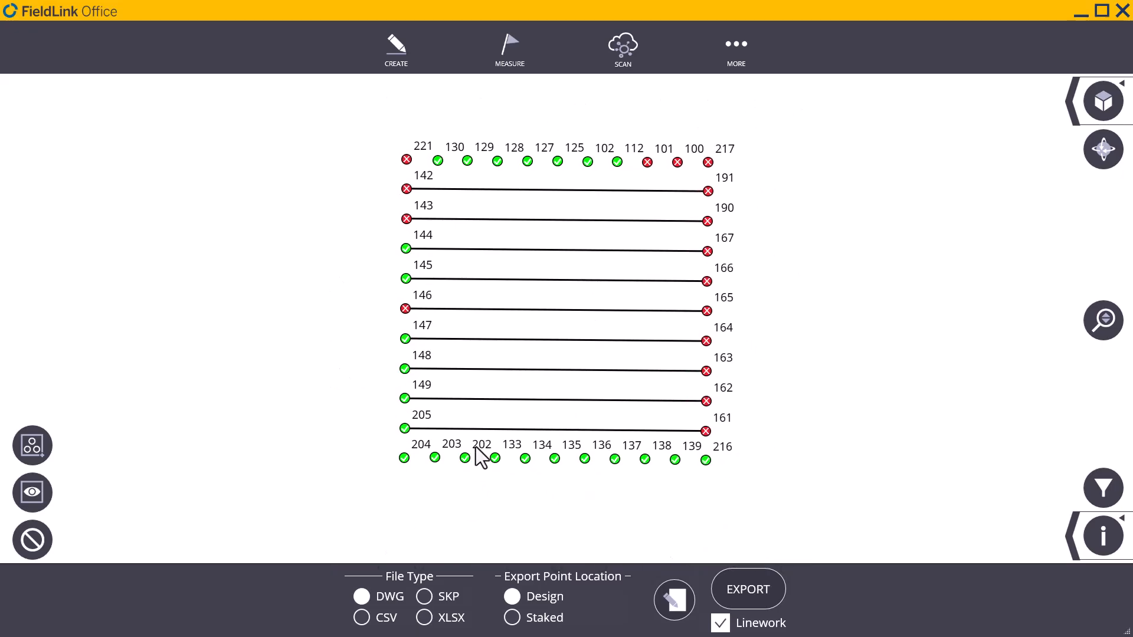
- Export the points at their design locations as a CSV with attributes, and open export training Export.csv from the project's Exports folder
click(362, 624)
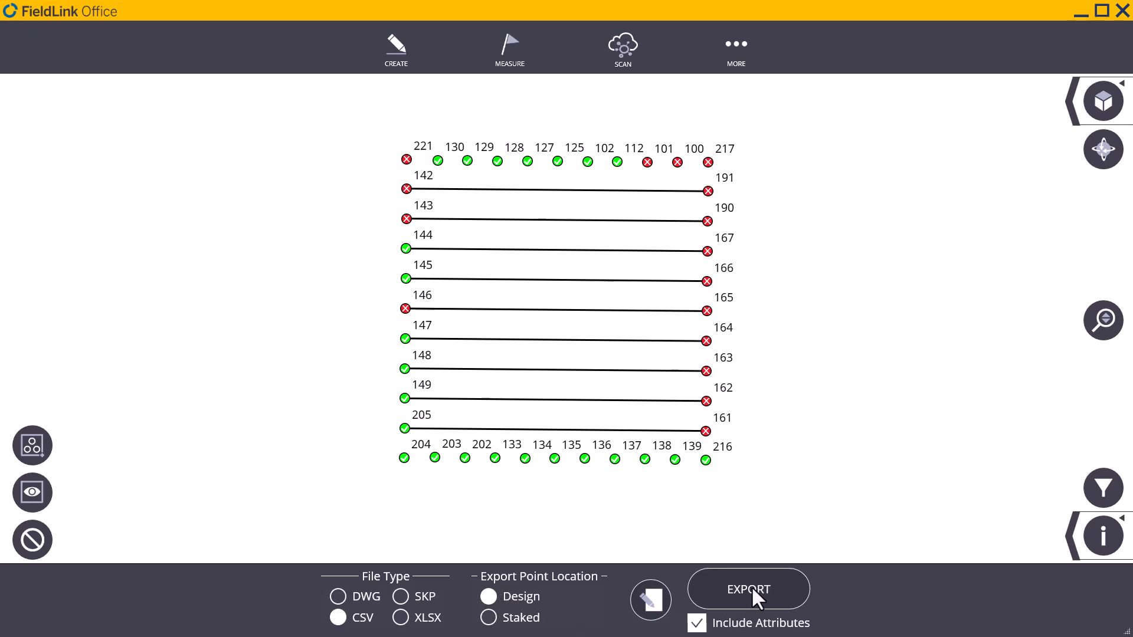
click(734, 590)
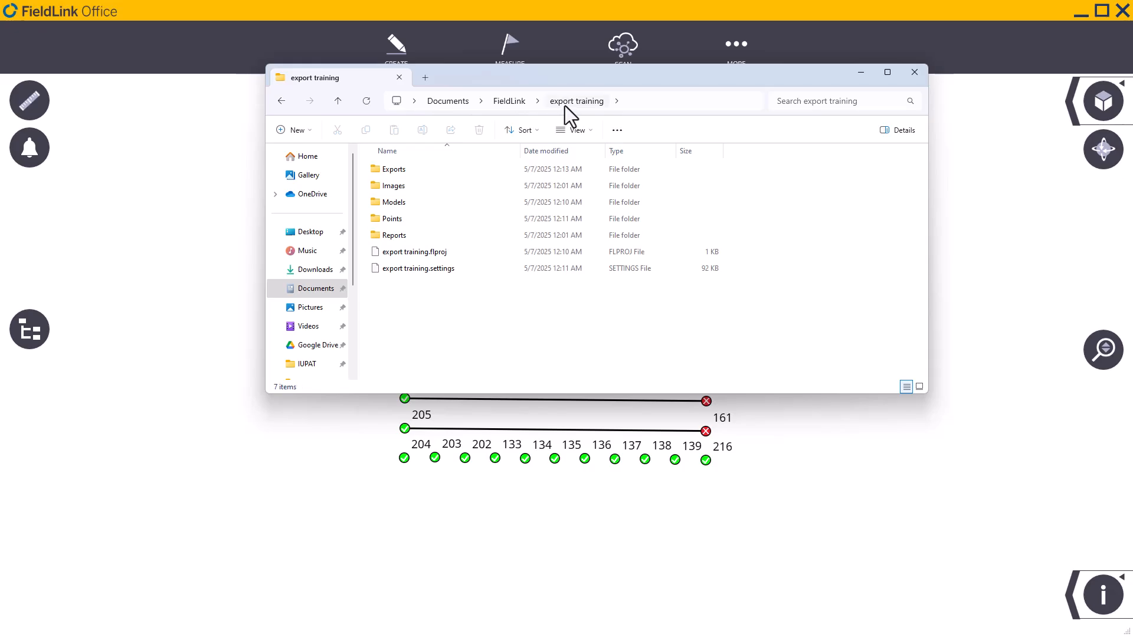
double_click(395, 171)
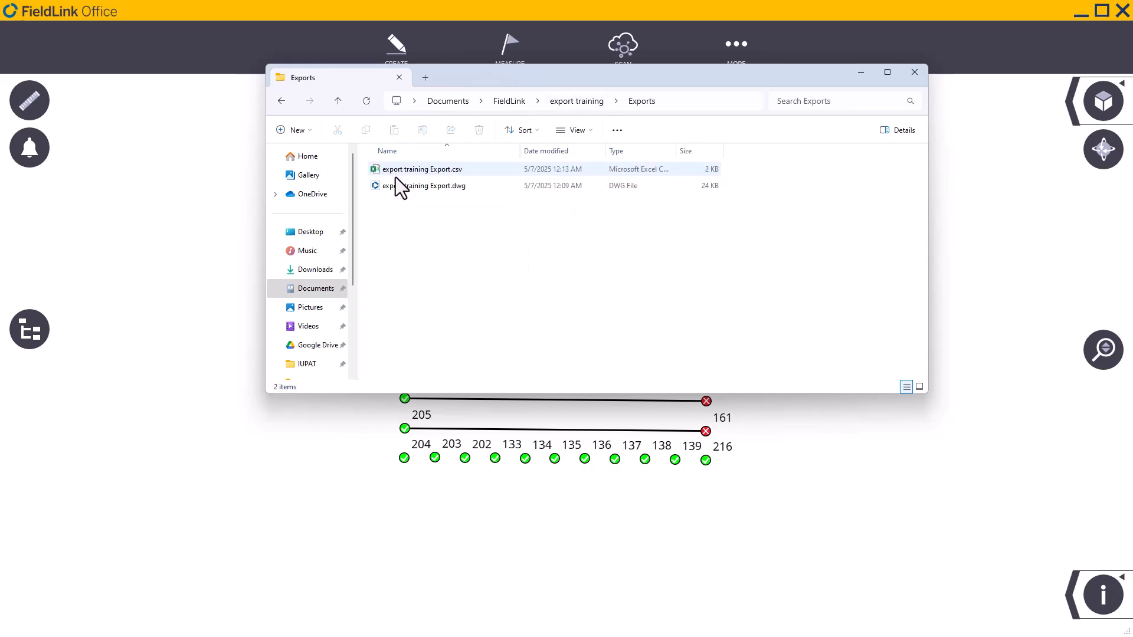
double_click(404, 170)
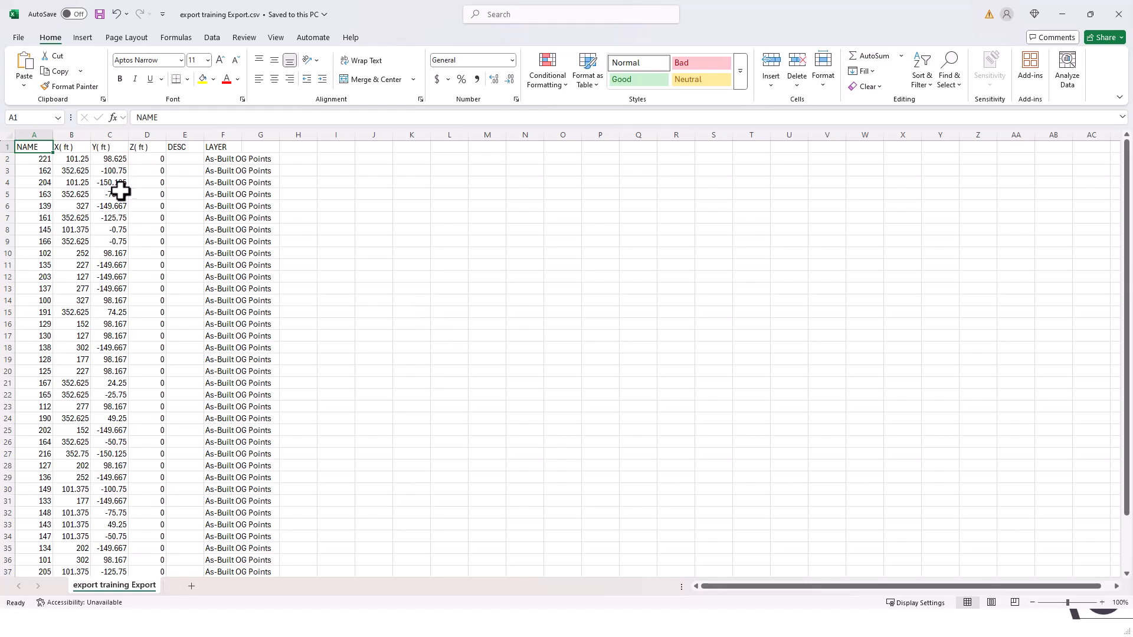
- Examine the name, X, Y, Z, description and layer columns of the exported CSV, and close the spreadsheet
drag(43, 147, 54, 148)
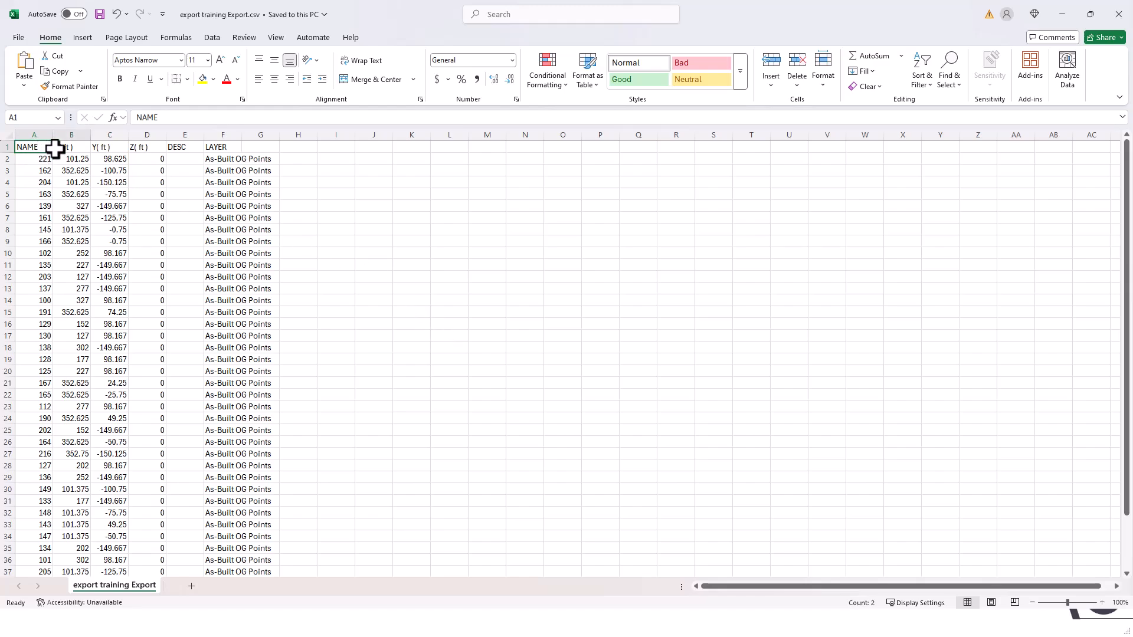
click(41, 148)
click(68, 148)
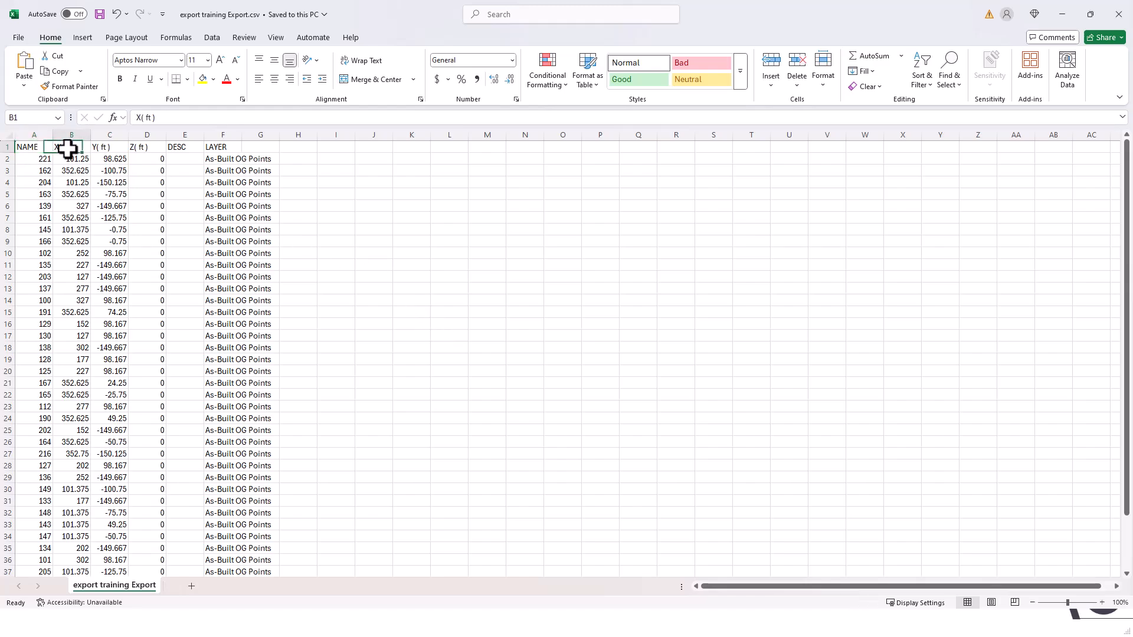
click(108, 146)
click(140, 148)
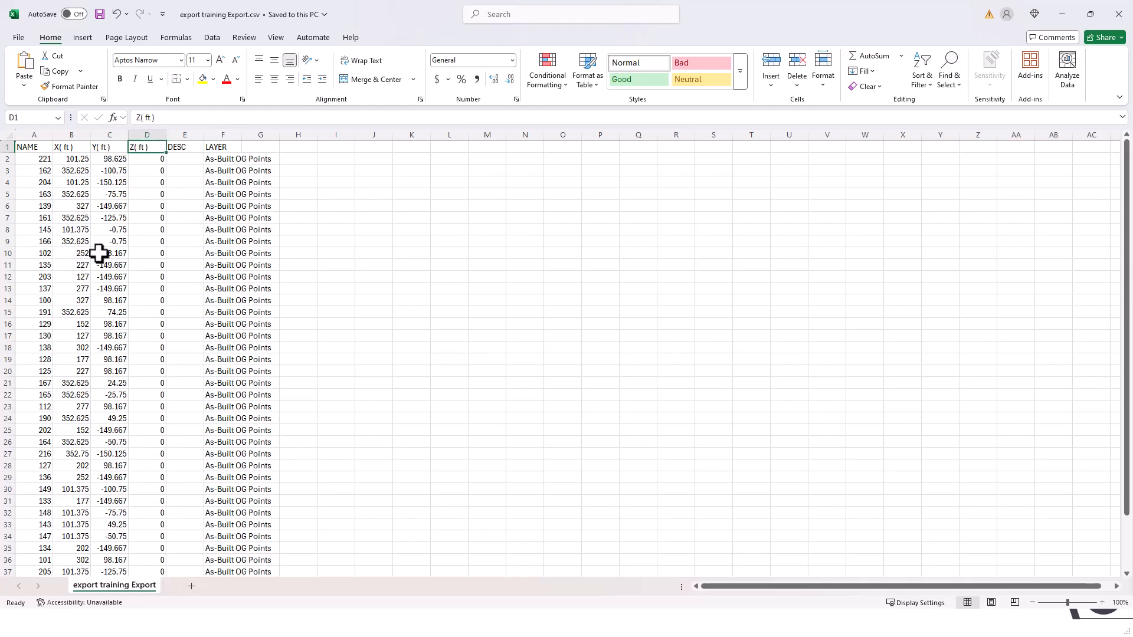
click(180, 148)
click(222, 149)
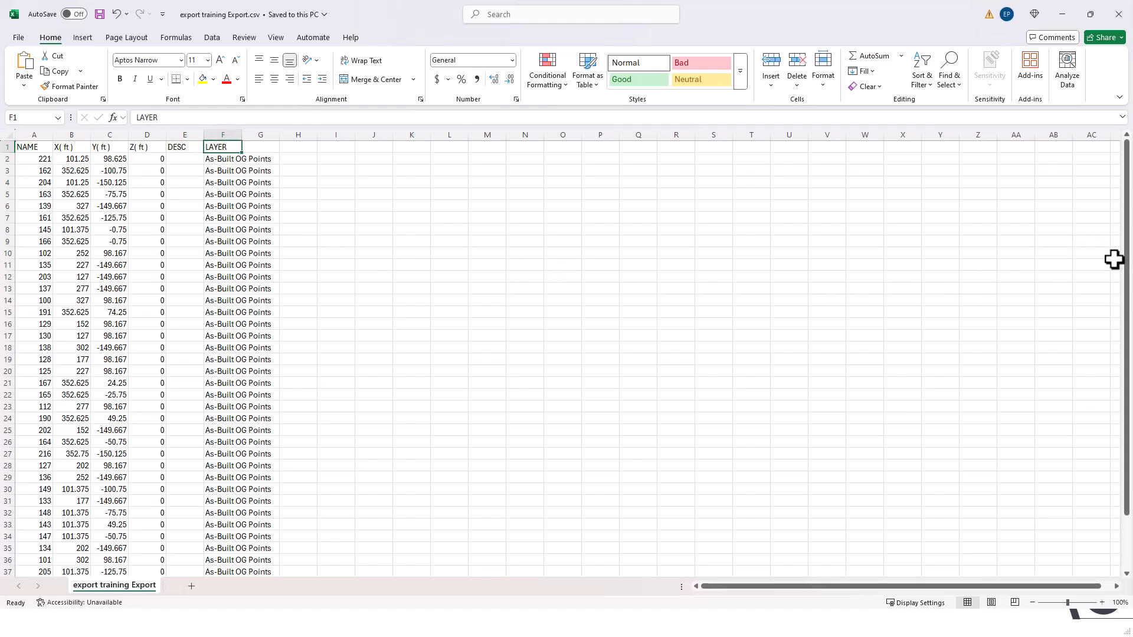
drag(1126, 276, 1121, 248)
click(1118, 14)
- Return to FieldLink Office and open the project export screen
click(738, 66)
click(584, 235)
click(565, 433)
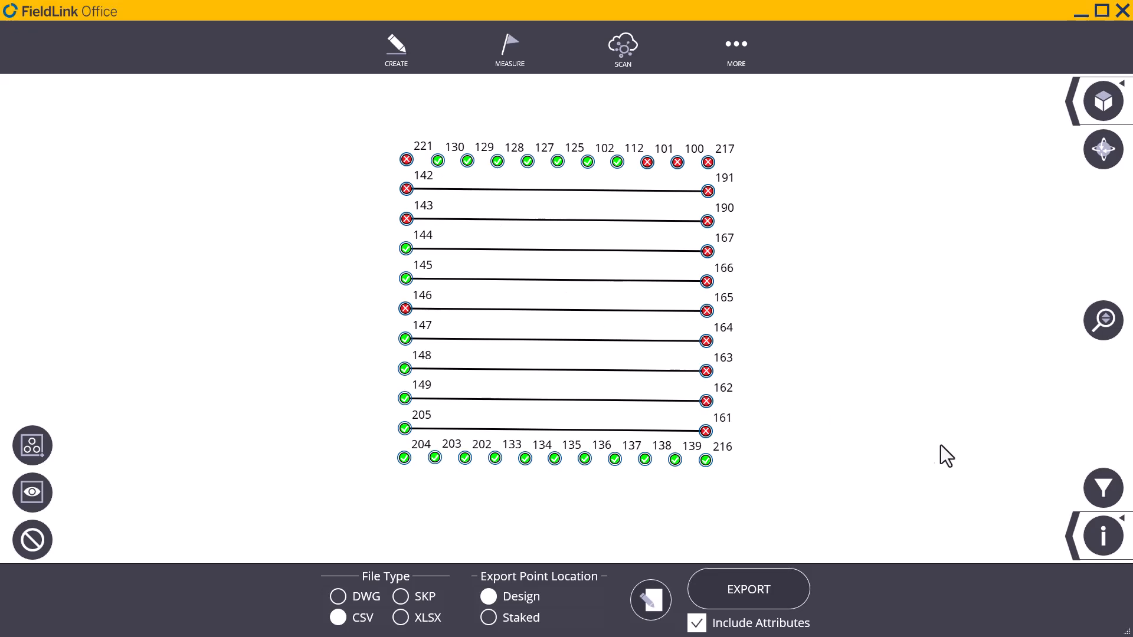
- Check the coordinates and the horizontal and vertical layout deviations of point 130
click(1097, 544)
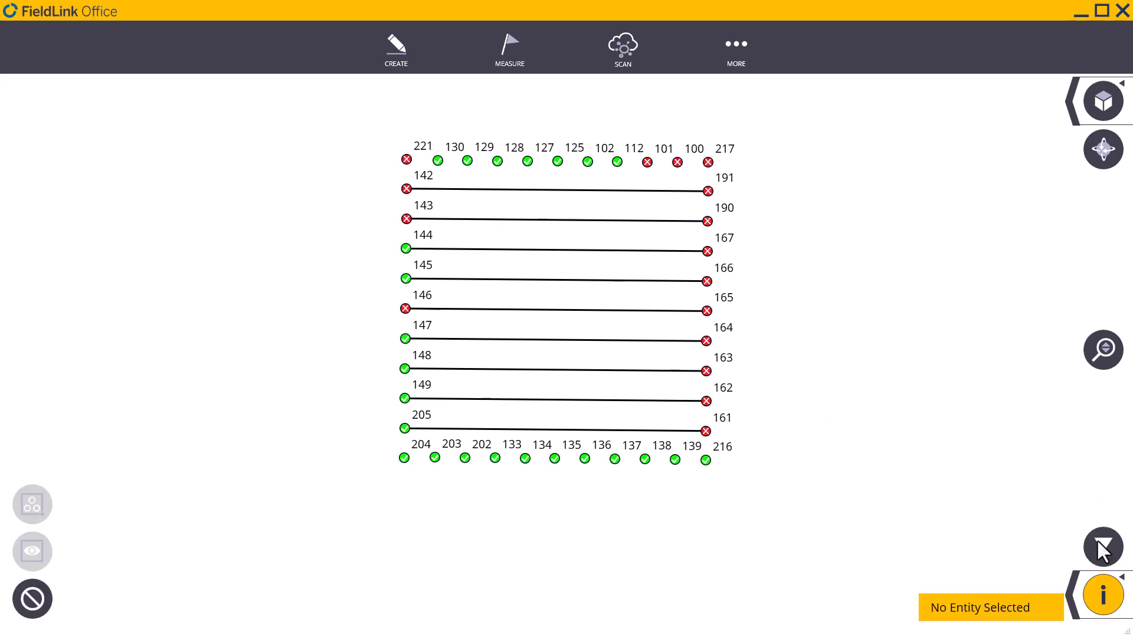
click(437, 160)
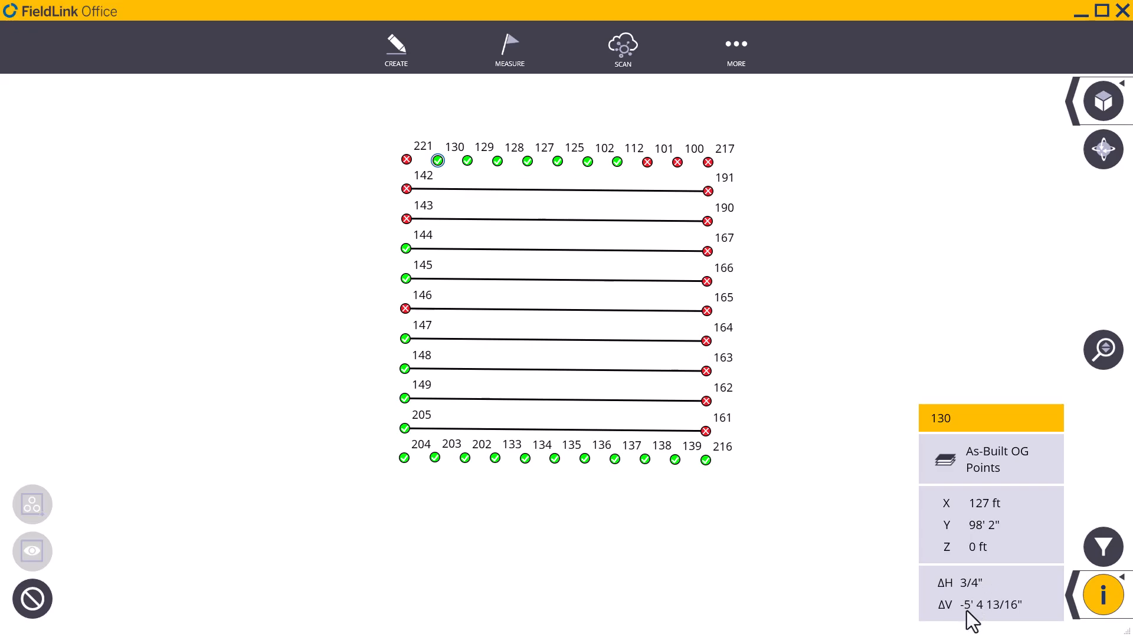
click(1098, 603)
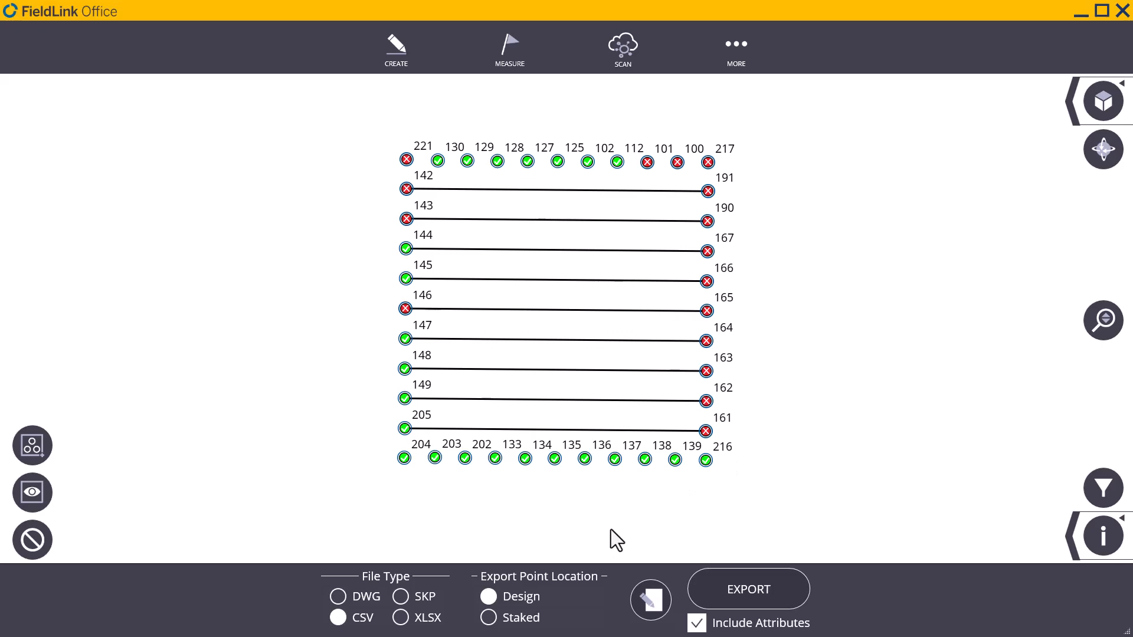
- Export the points and linework at their staked locations as a DWG named "export training Export staked"
click(488, 619)
click(338, 596)
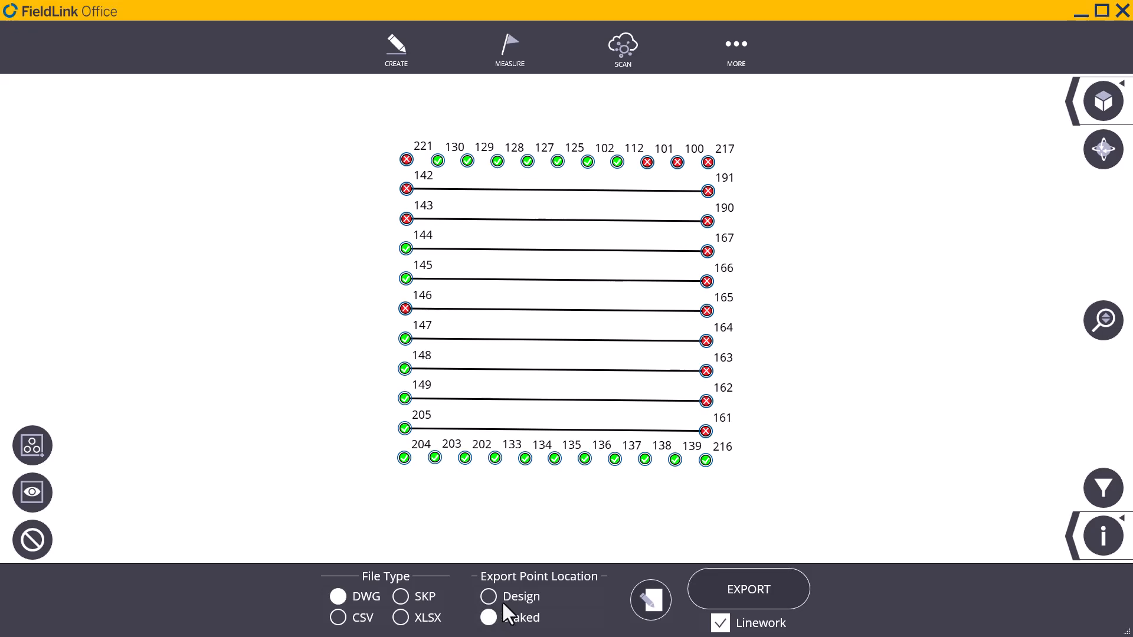
click(652, 596)
click(425, 151)
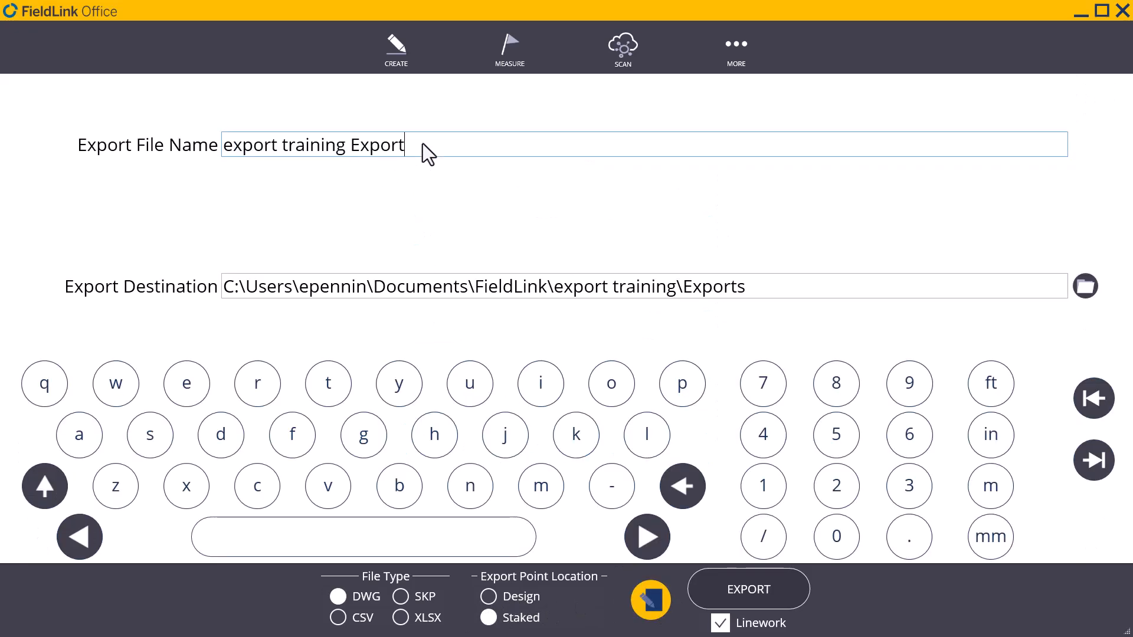
text(staked)
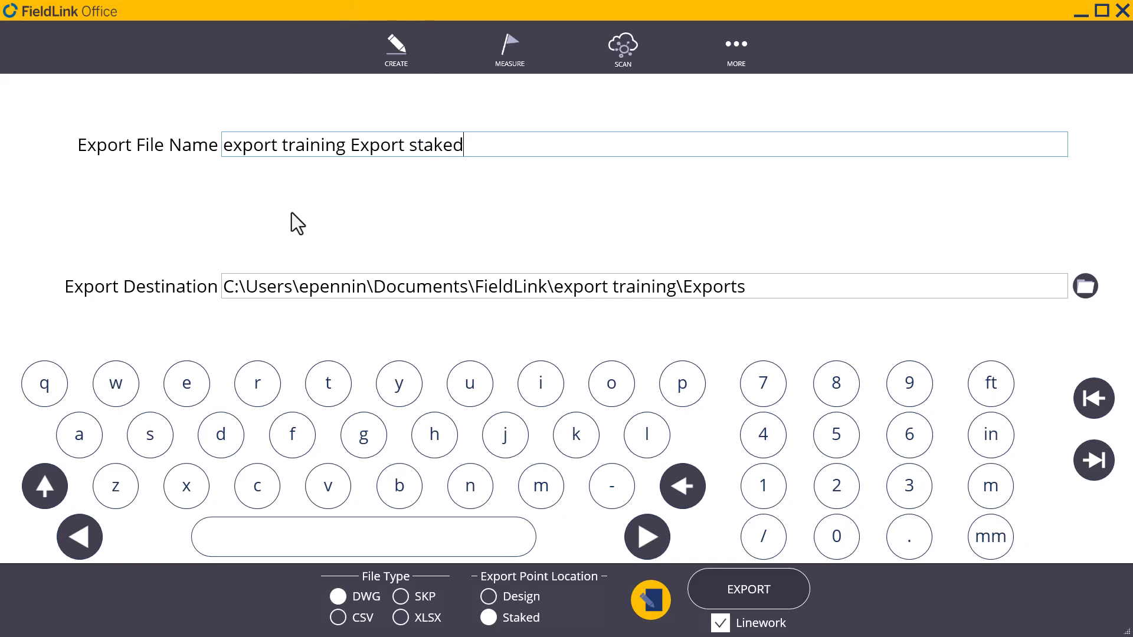
click(651, 600)
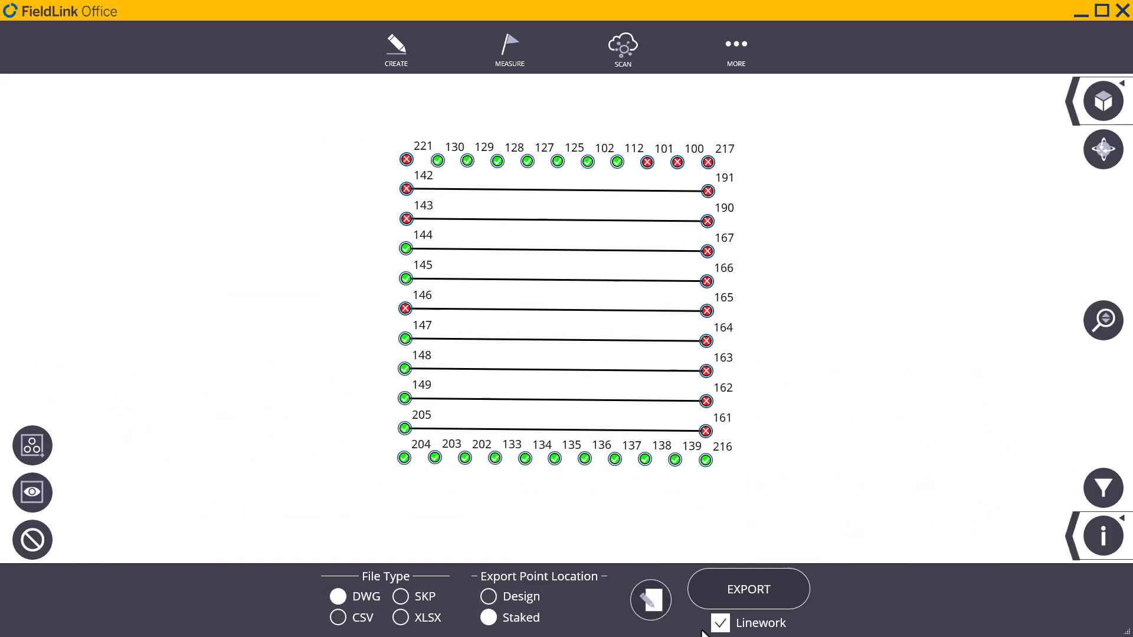
click(730, 586)
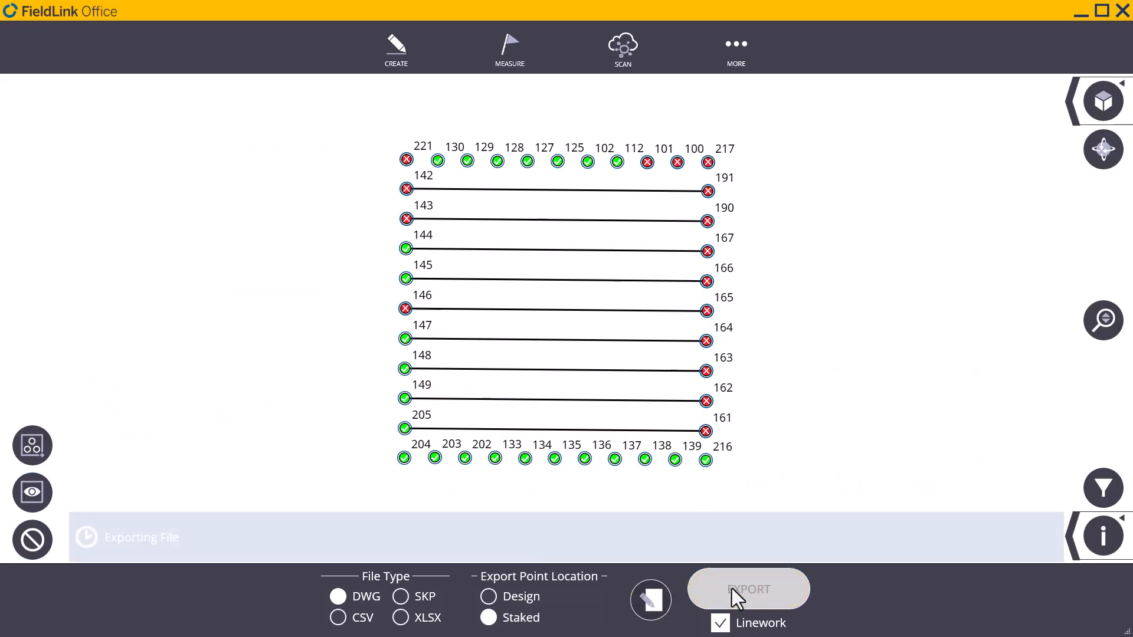
click(1050, 597)
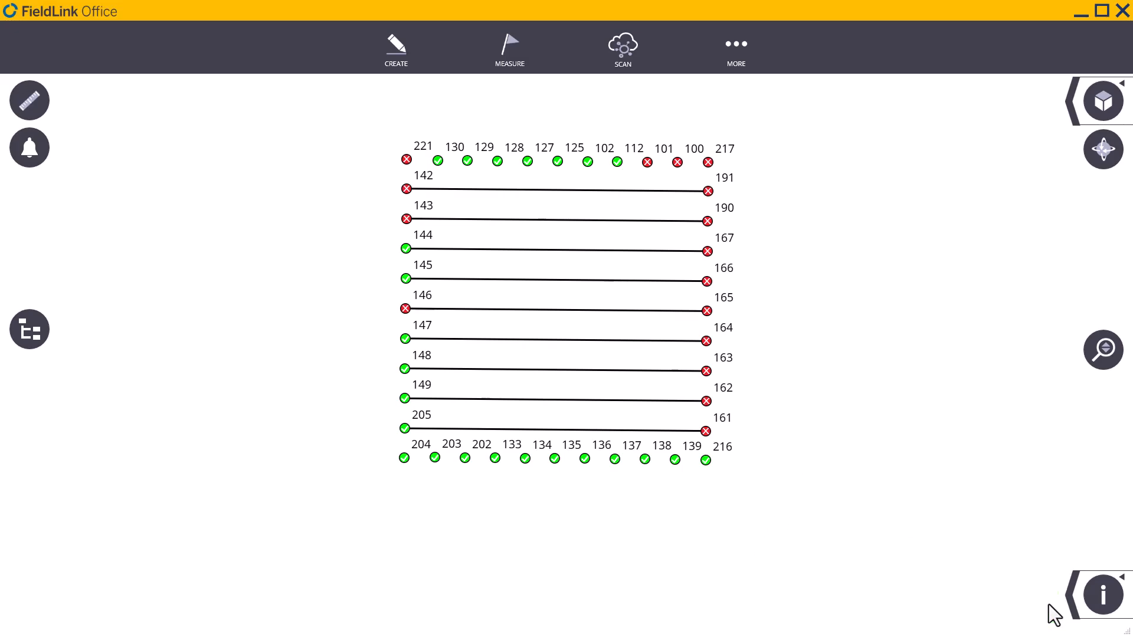
- Import the "export training Export staked" DWG from the Exports folder into the project and dismiss the notices
click(731, 44)
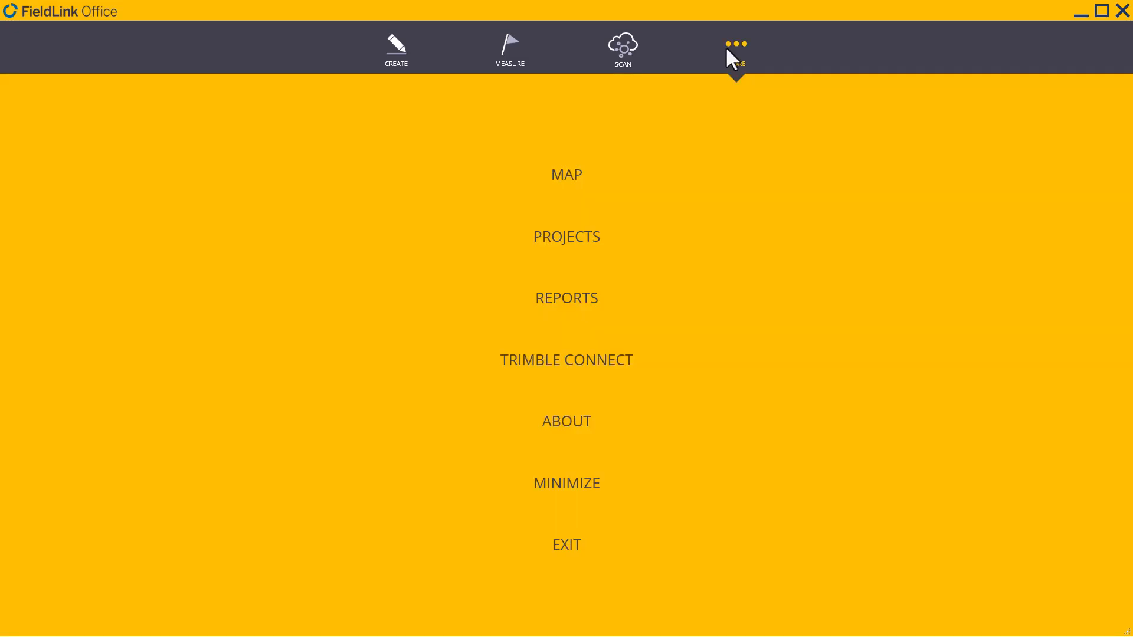
click(581, 237)
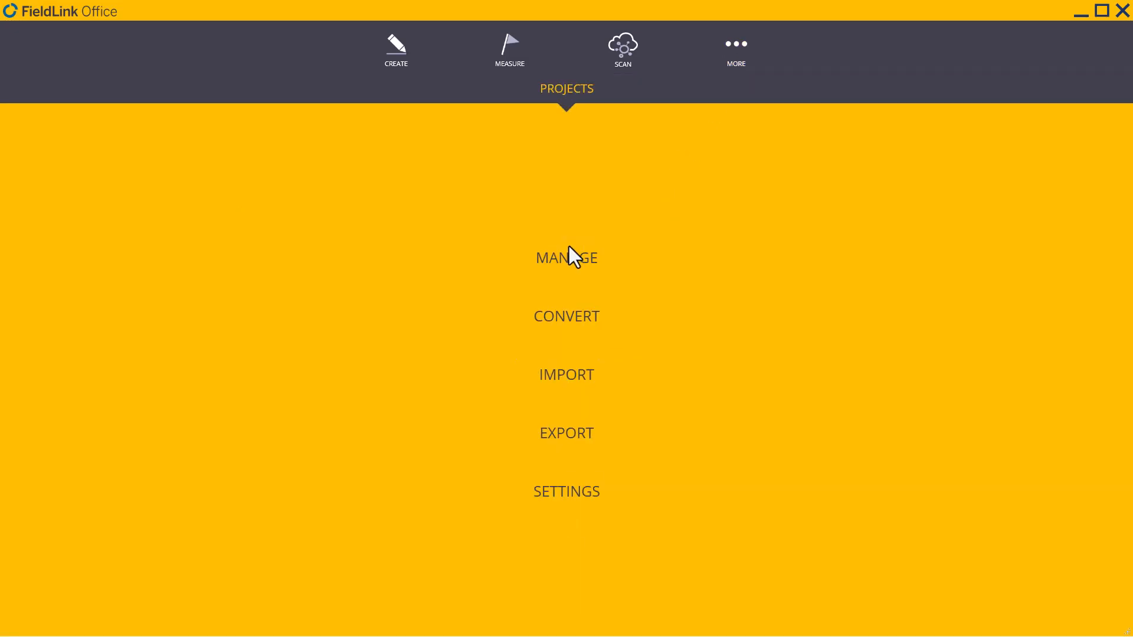
click(569, 375)
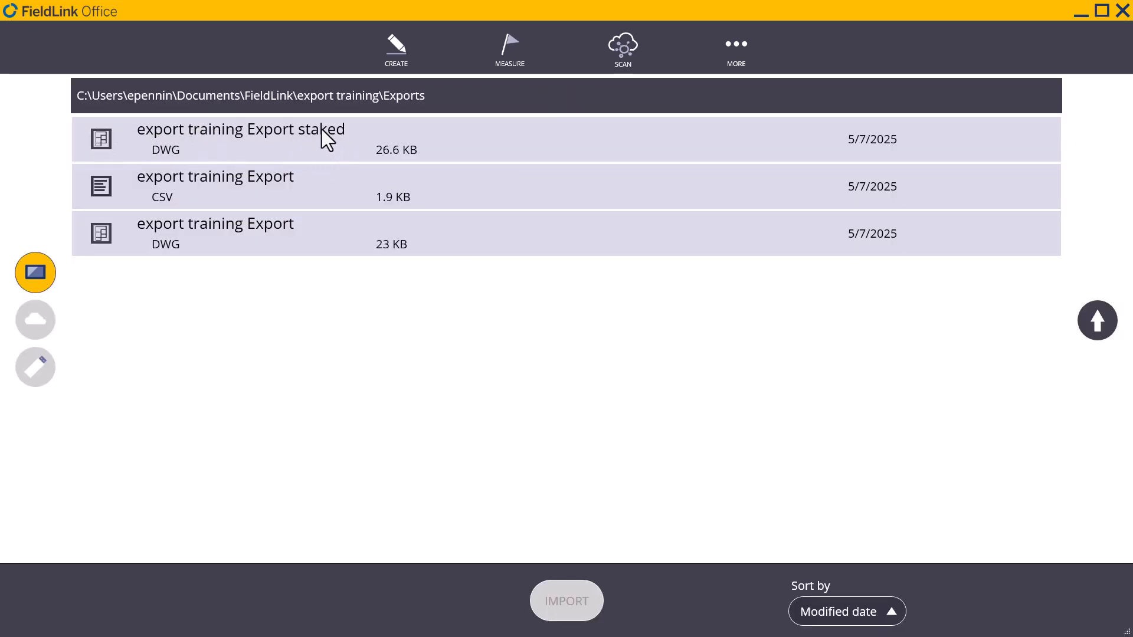
click(167, 159)
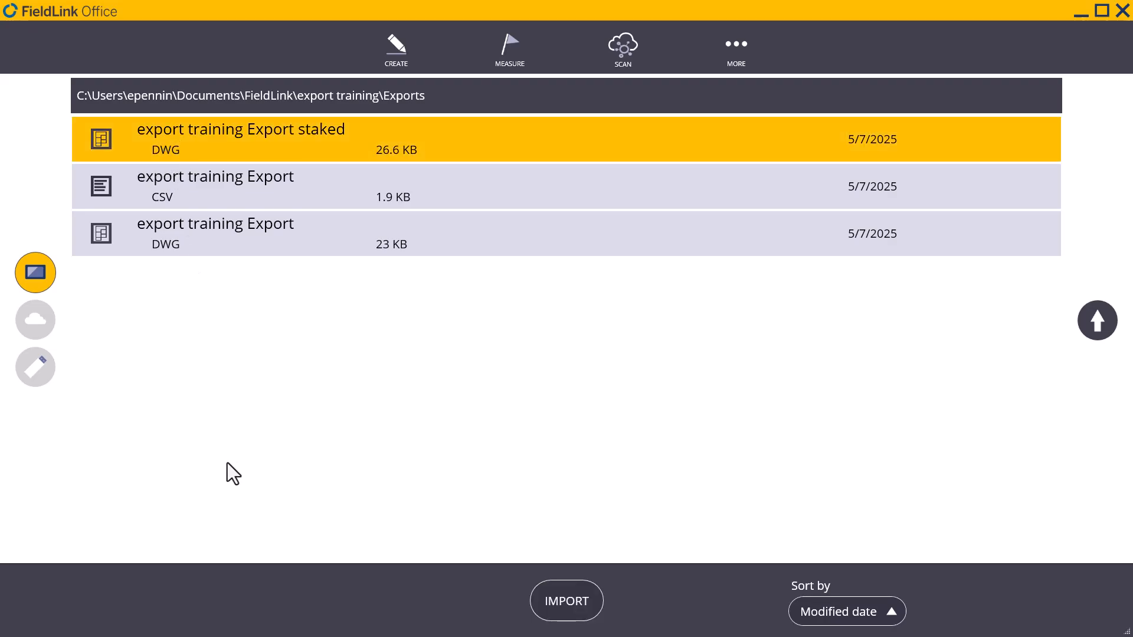
click(565, 603)
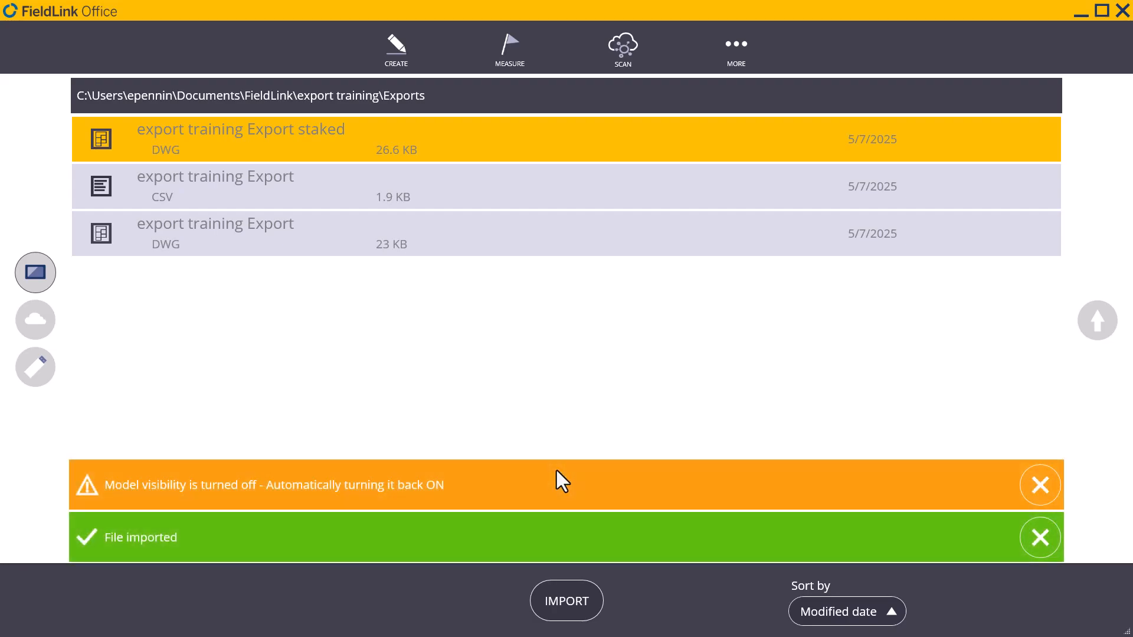
click(1027, 481)
click(1040, 535)
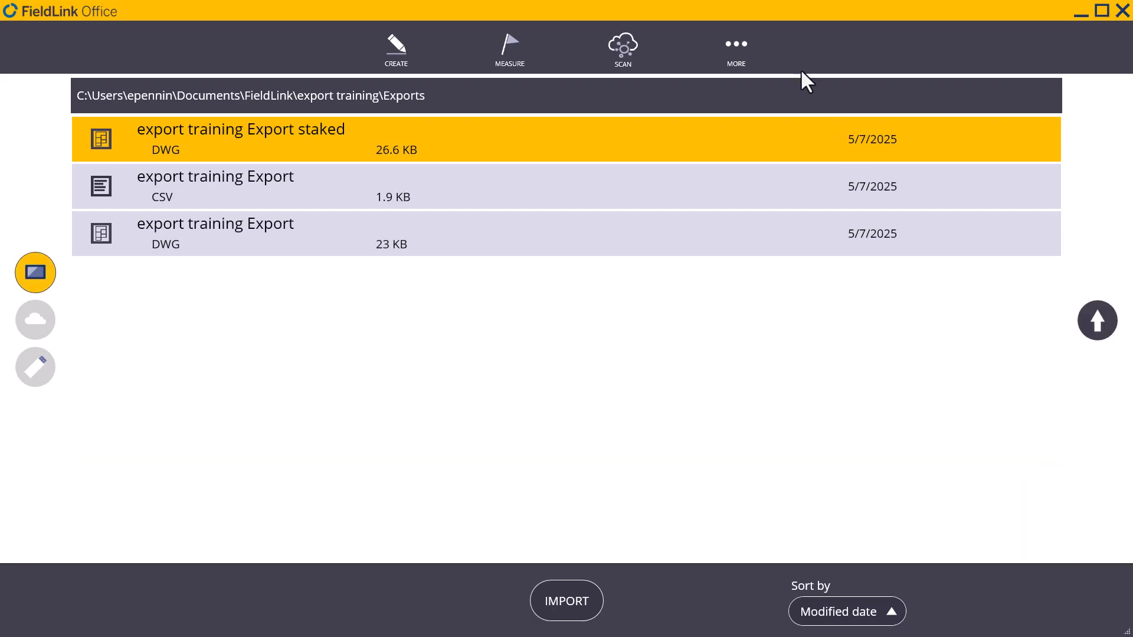
- Return to the map and hide the project points so only the imported models are displayed
click(731, 47)
click(568, 177)
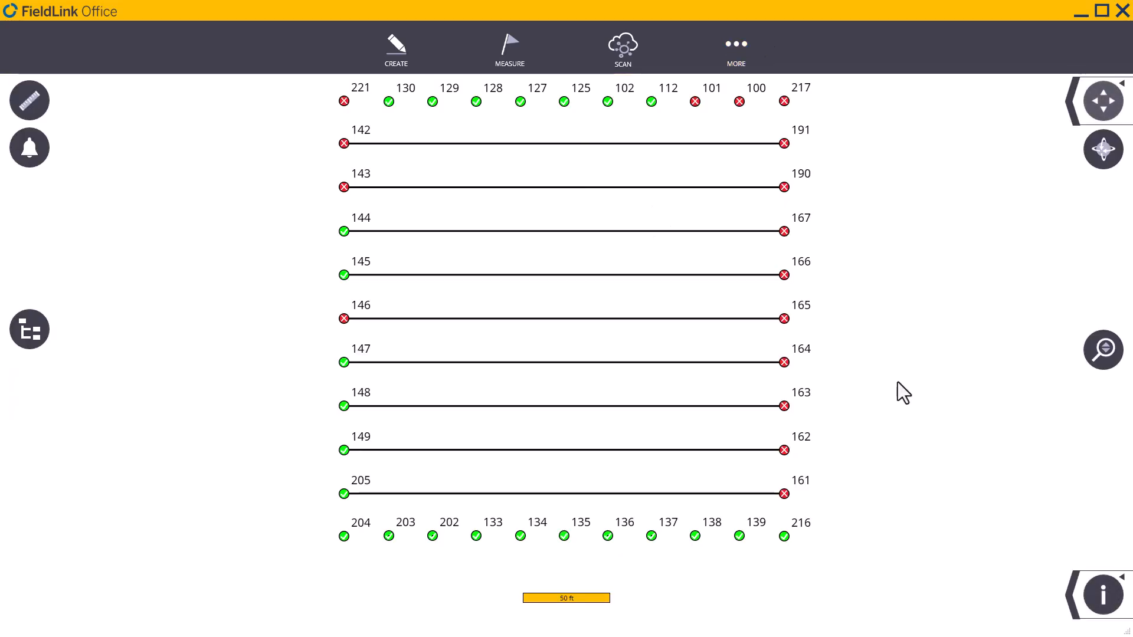
click(1073, 610)
click(865, 592)
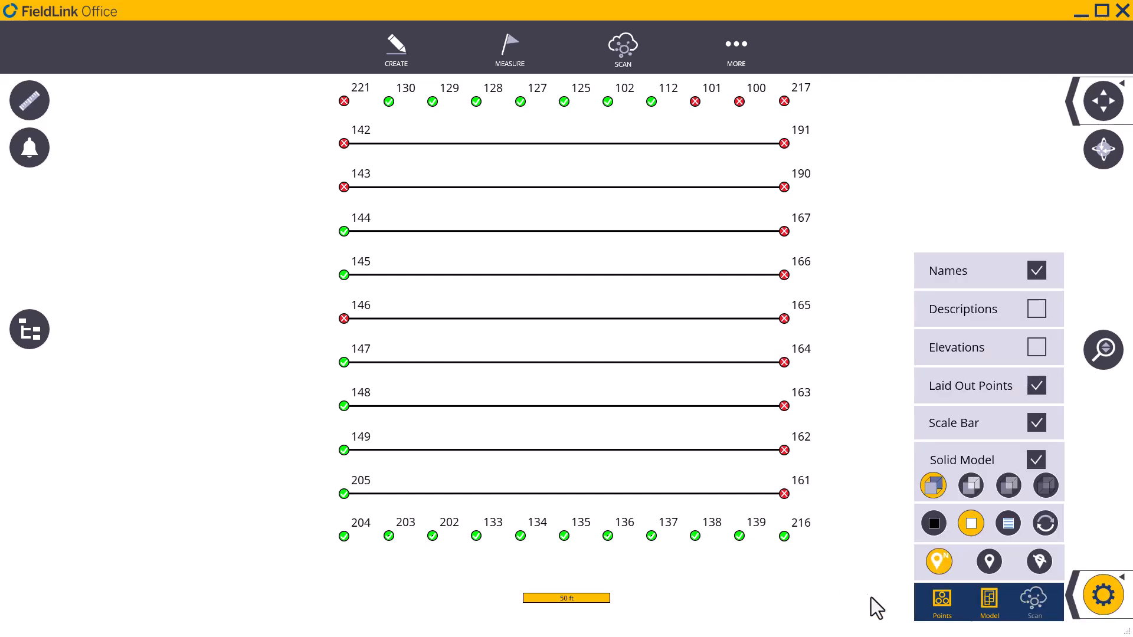
click(942, 598)
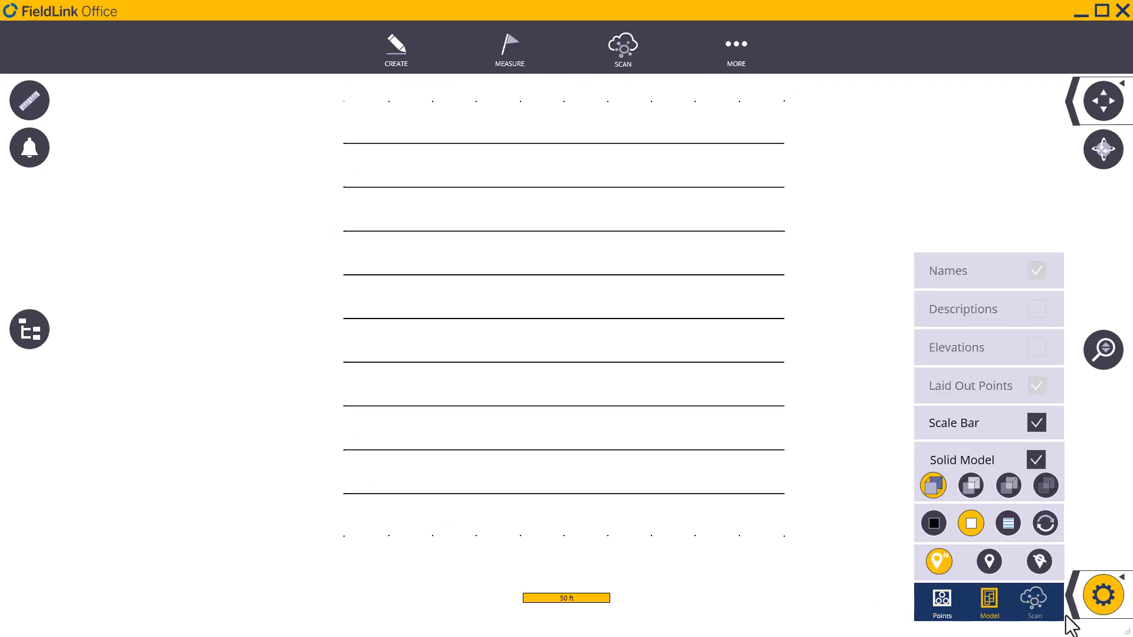
click(1087, 600)
- Hide the export training Export.dwg model, keeping export training Export staked.dwg displayed
click(1072, 595)
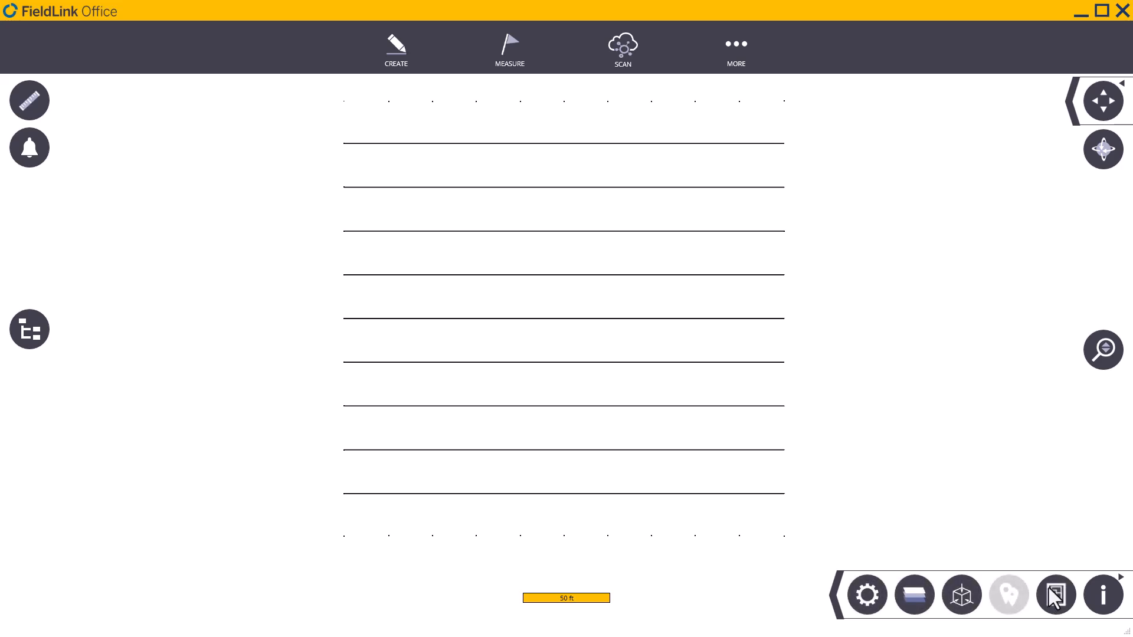
click(1053, 598)
click(1042, 602)
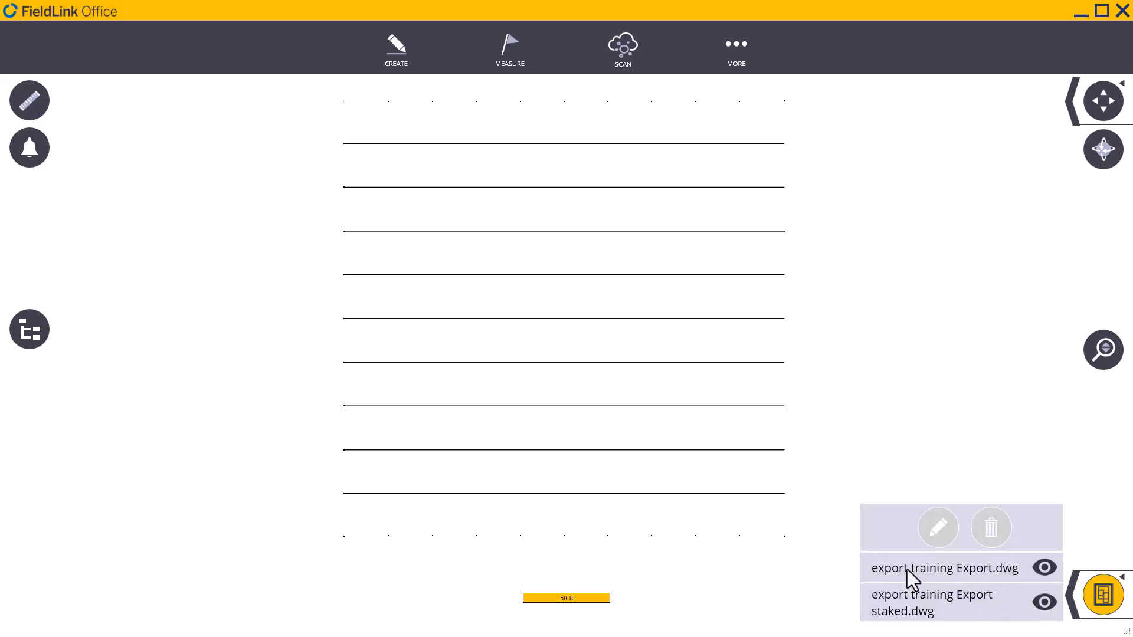
click(1046, 569)
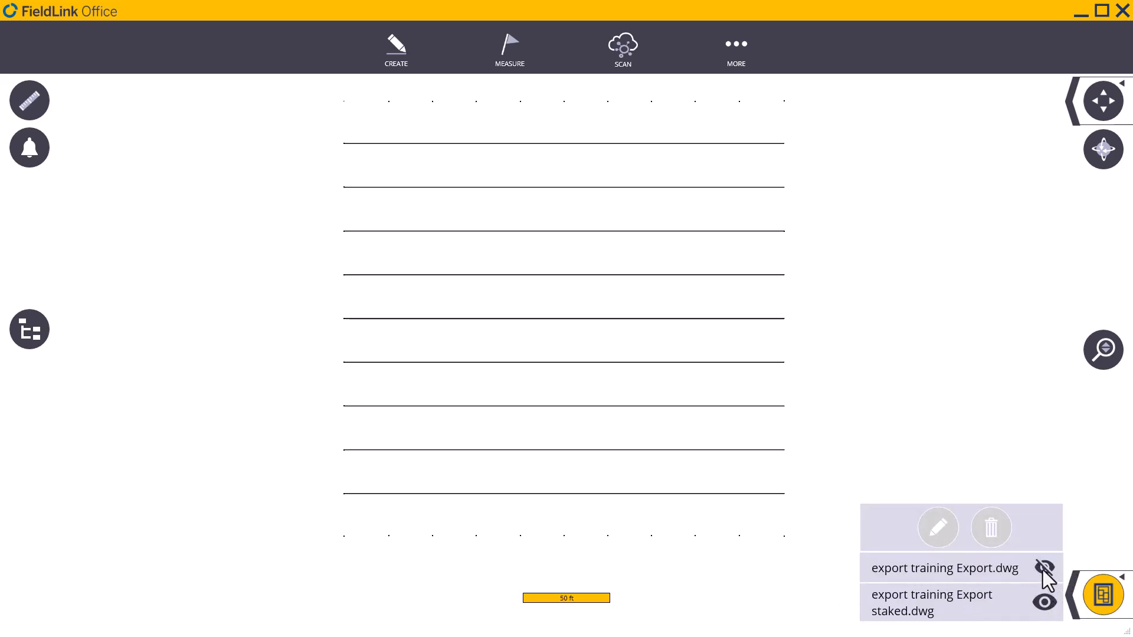
click(1096, 594)
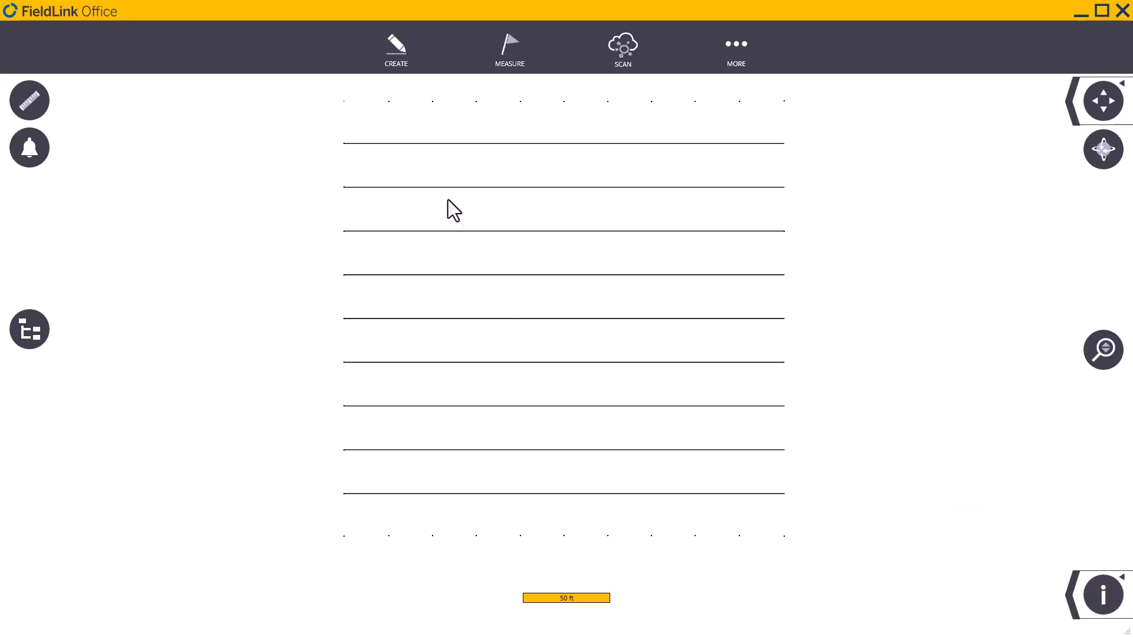
- Inspect the staked and design markers and the labels at point 130 up close
scroll(377, 94, up, 3)
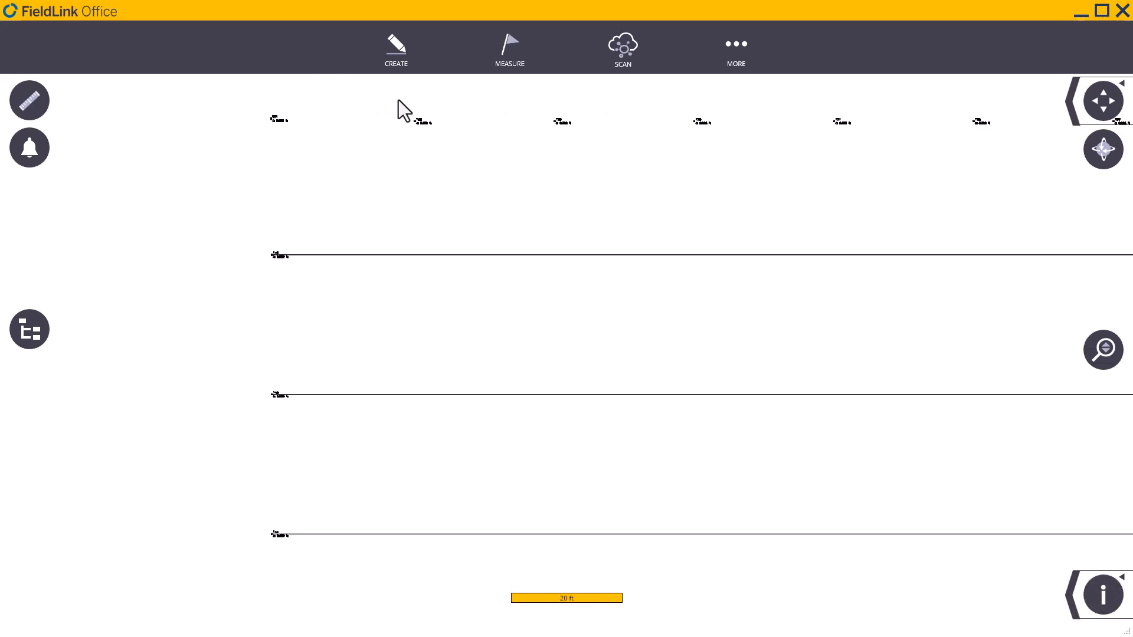
scroll(407, 105, up, 6)
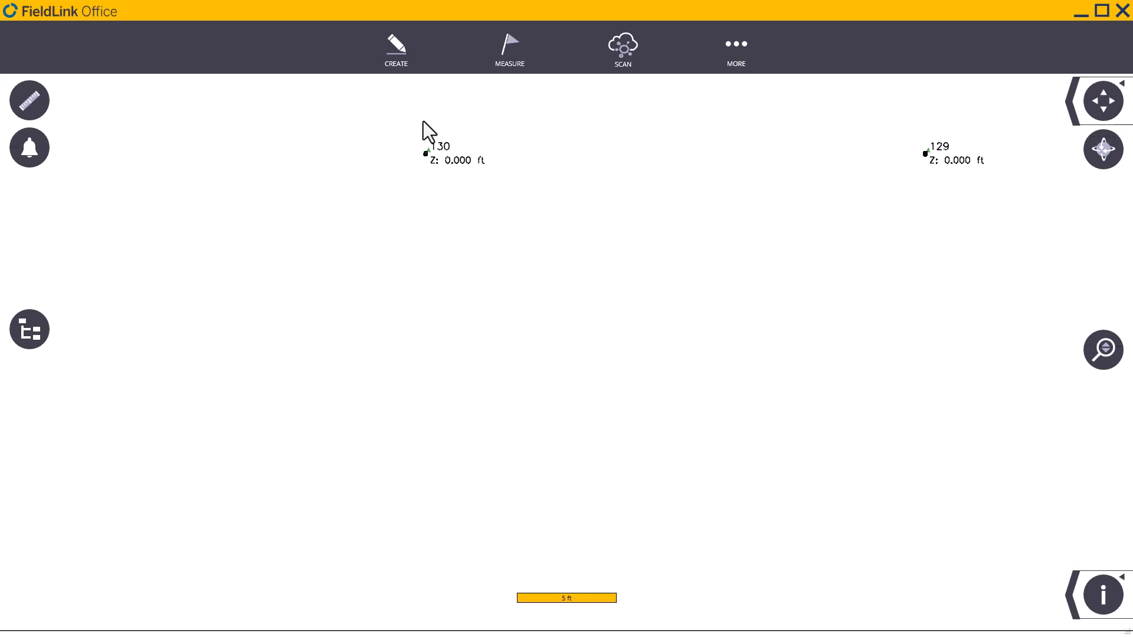
scroll(427, 167, up, 4)
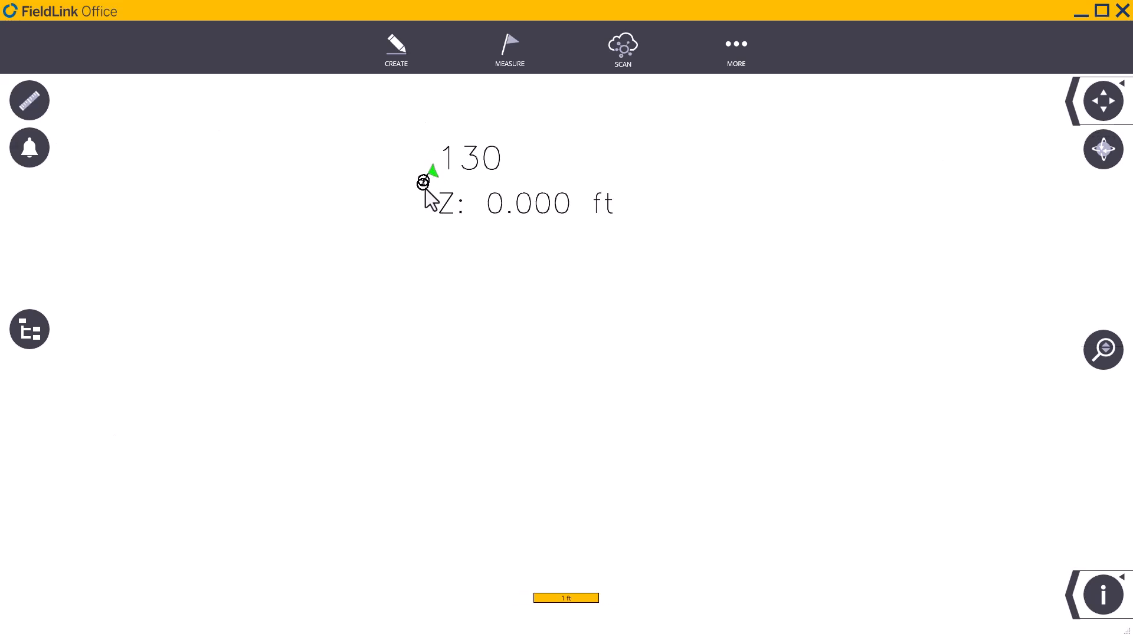
scroll(424, 192, up, 2)
scroll(425, 184, down, 1)
scroll(436, 231, up, 1)
drag(437, 236, 561, 298)
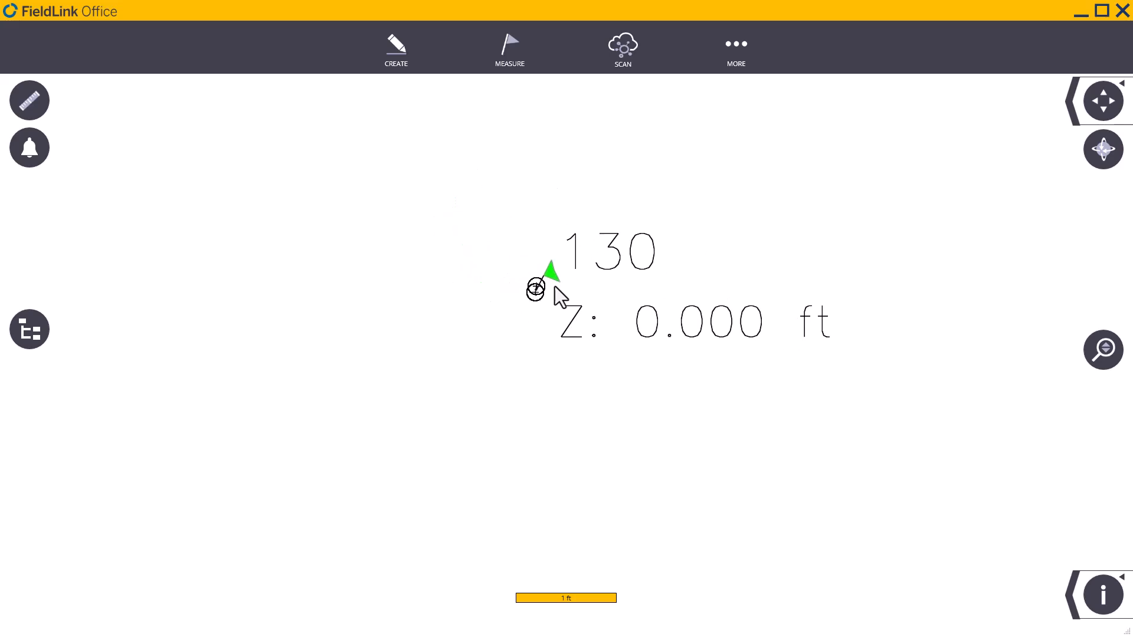
- Examine the line joining the staked and design markers at point 130 in a tilted 3D view
click(1103, 350)
drag(1101, 338, 1100, 157)
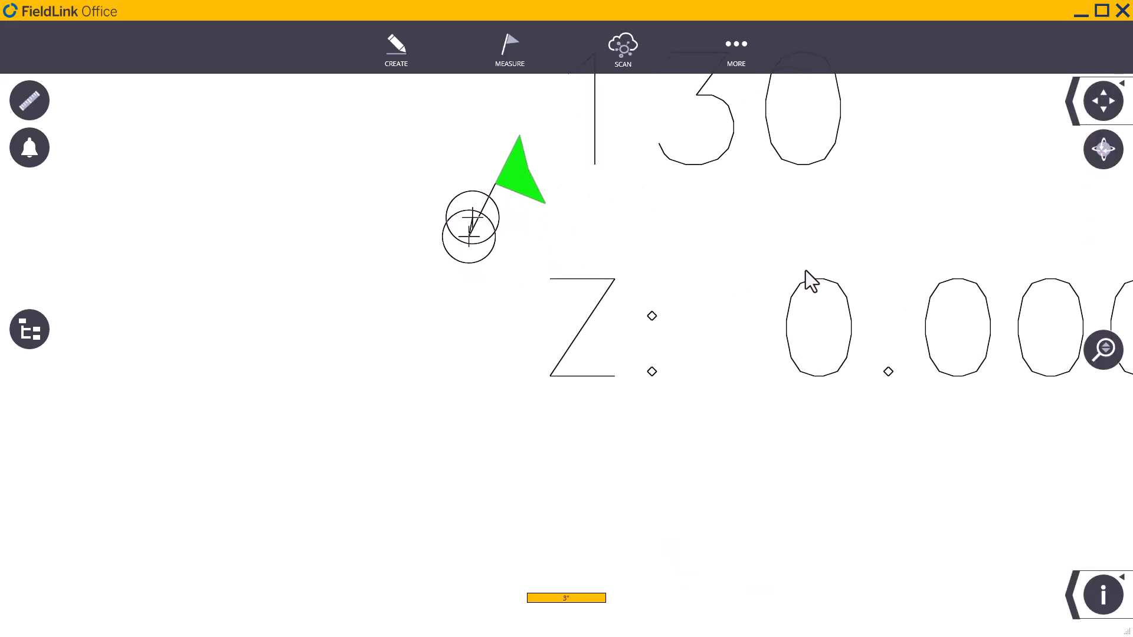
middle_drag(820, 313, 814, 259)
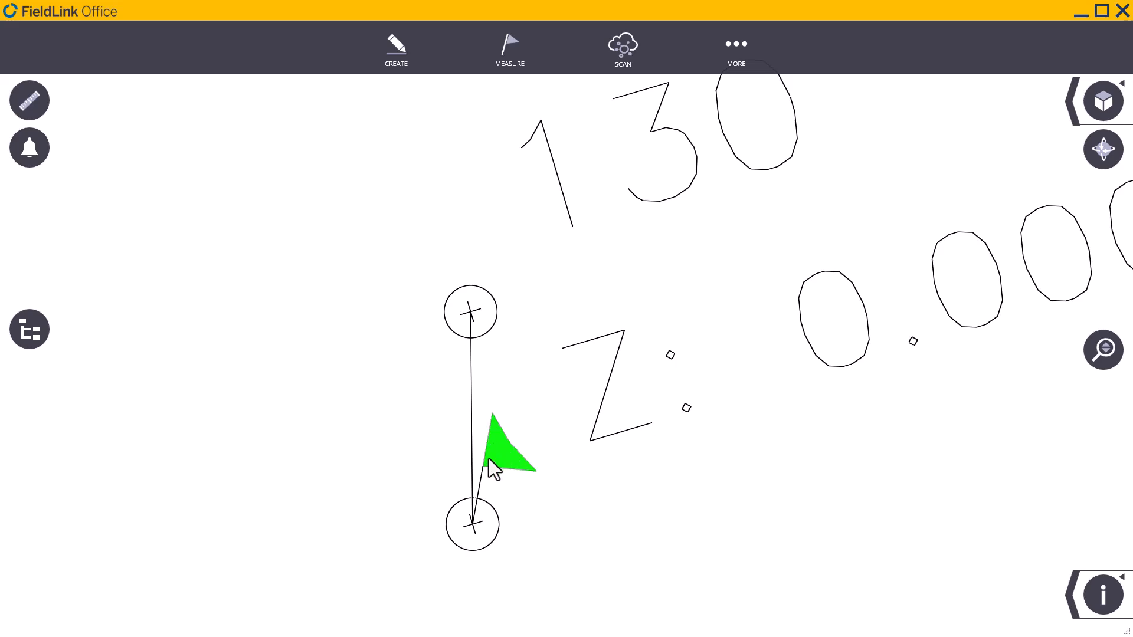
drag(470, 515, 458, 496)
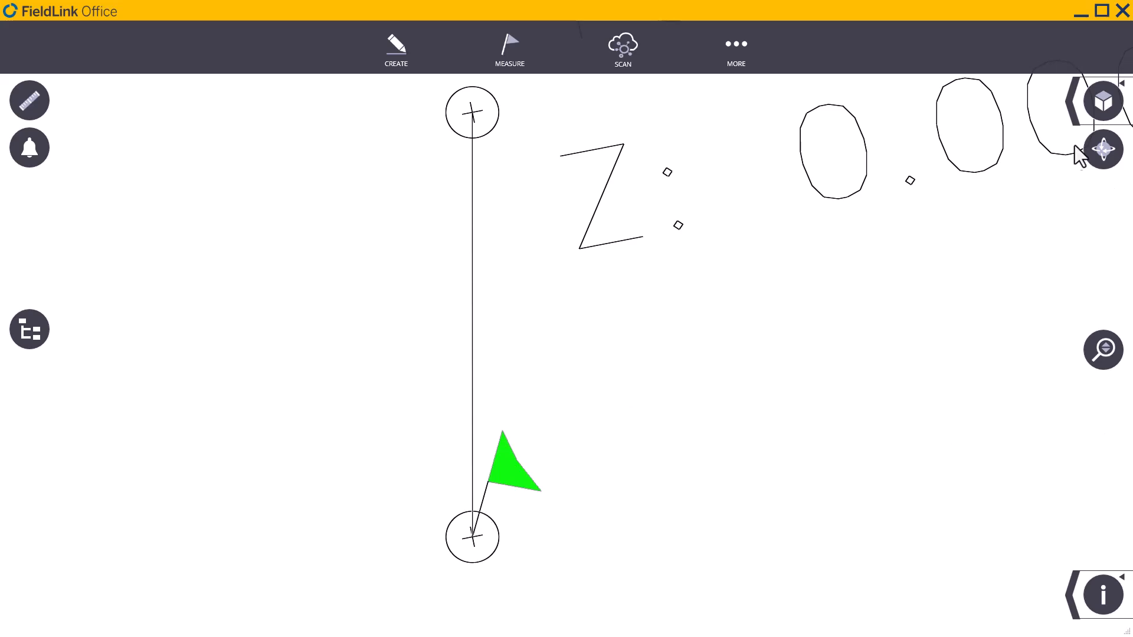
click(1097, 151)
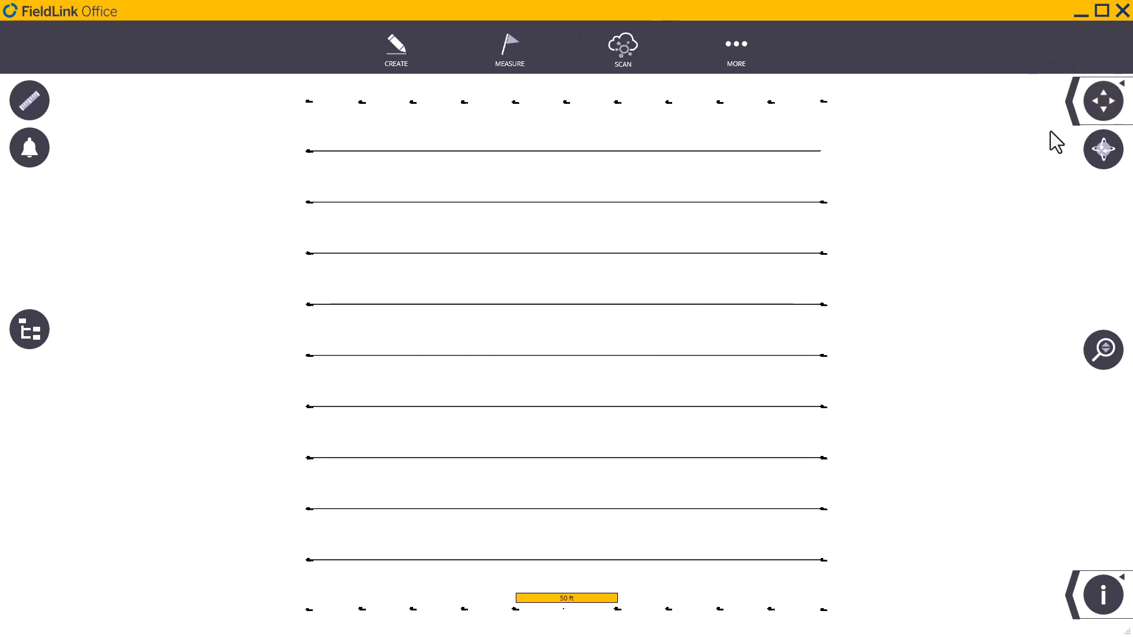
- Inspect the two markers, red flag and linework endpoint at point 146 up close, in plan and tilted 3D views
click(1095, 152)
drag(435, 265, 716, 311)
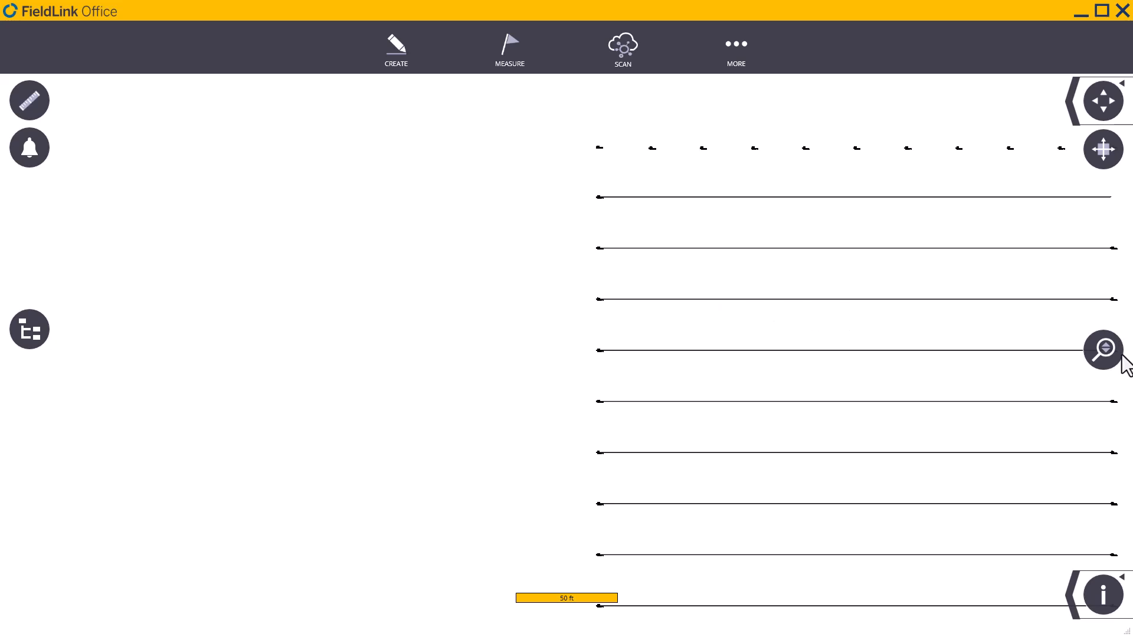
drag(1085, 350, 1034, 80)
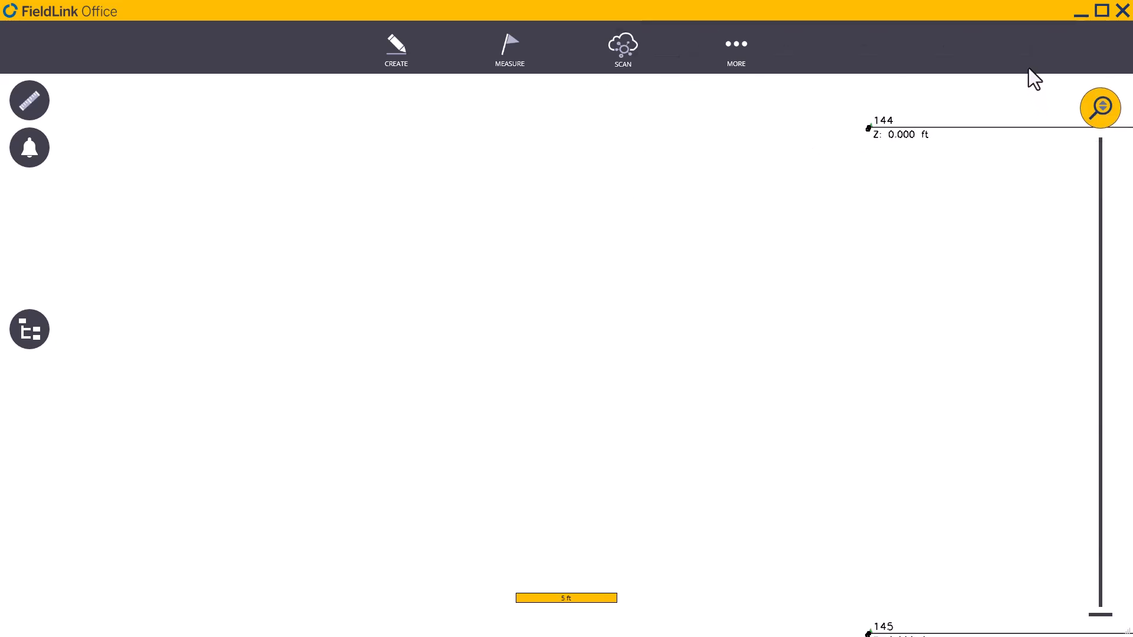
drag(854, 321, 667, 41)
drag(715, 479, 625, 126)
drag(708, 510, 685, 336)
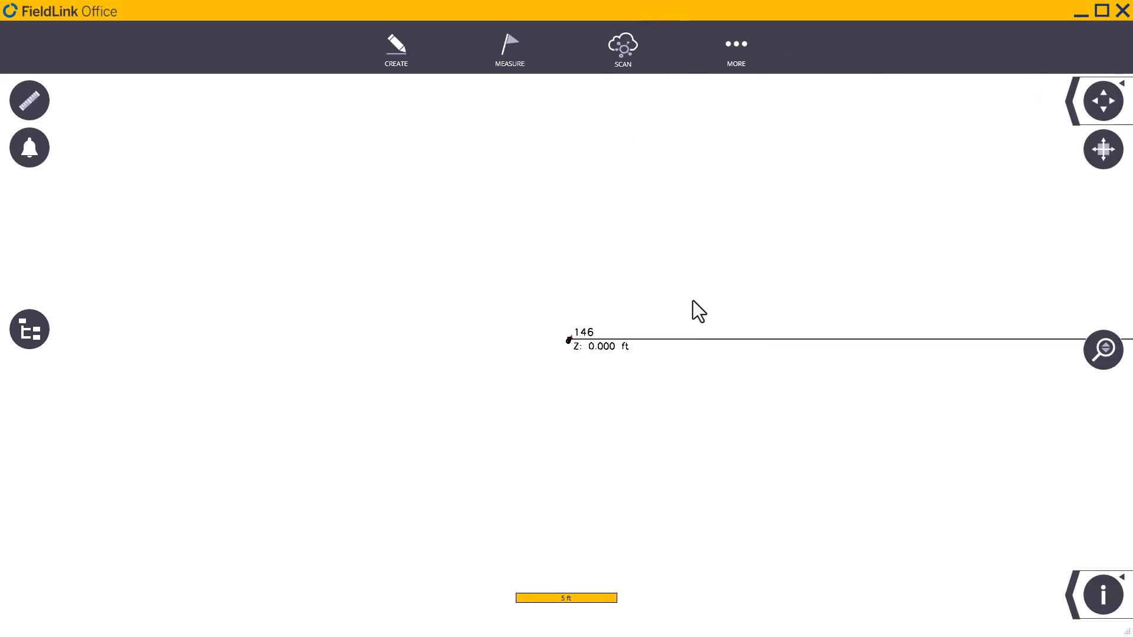
drag(1103, 354, 899, 274)
drag(923, 172, 778, 350)
drag(1104, 350, 1092, 148)
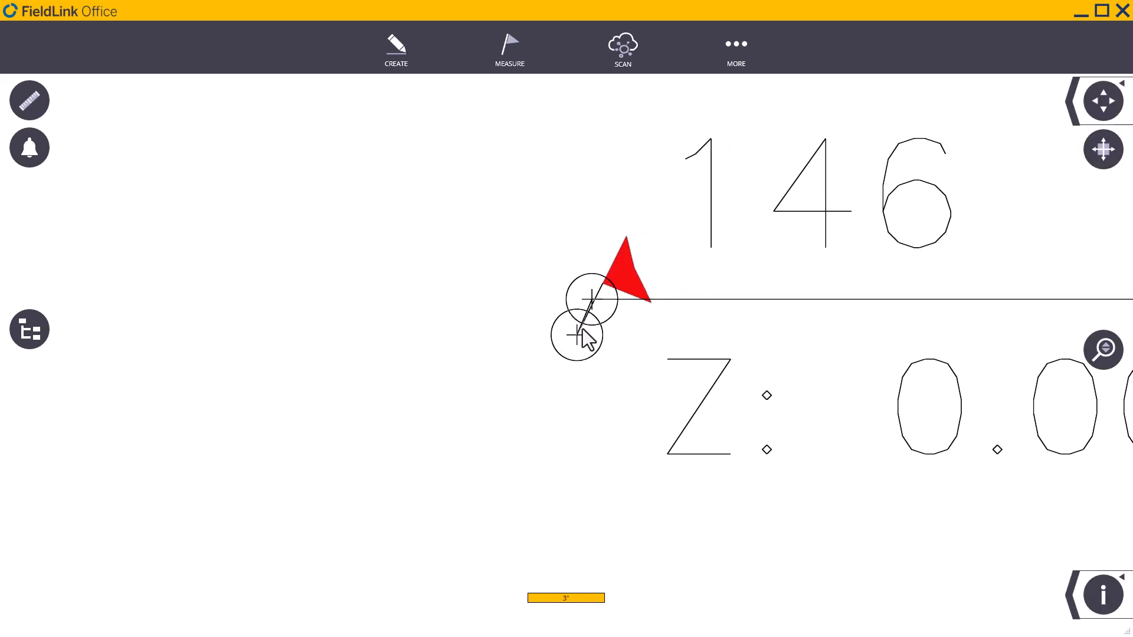
mouse_move(608, 327)
middle_down()
mouse_move(600, 309)
mouse_move(612, 319)
middle_up()
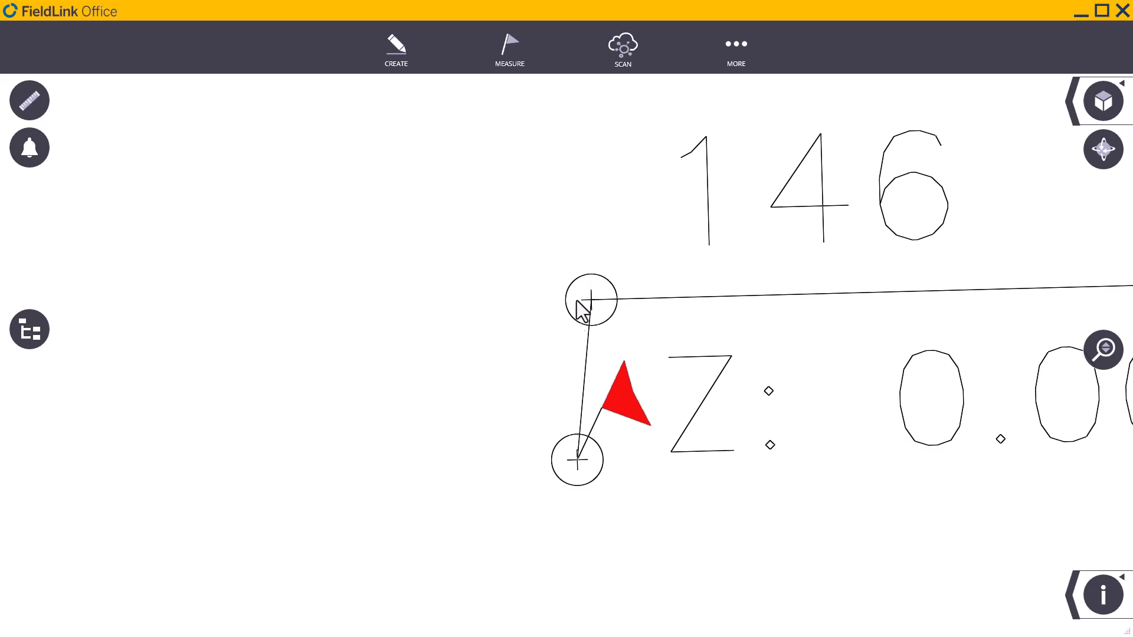
click(1103, 103)
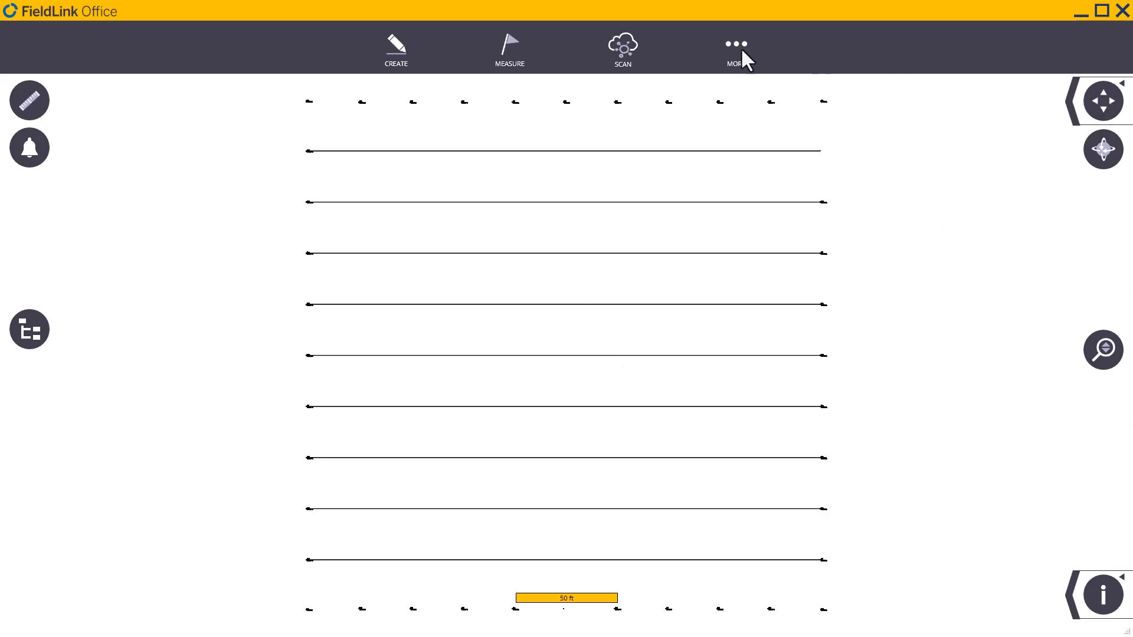
- Open the project's export setup with the displayed models in view
click(736, 47)
click(569, 240)
click(575, 432)
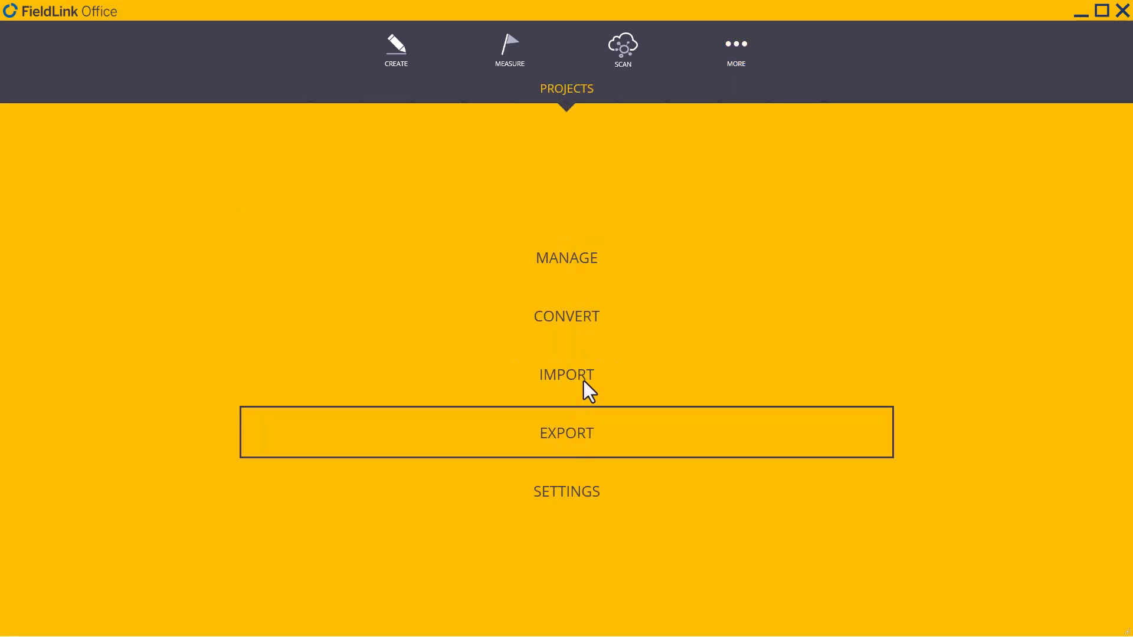
scroll(598, 274, down, 1)
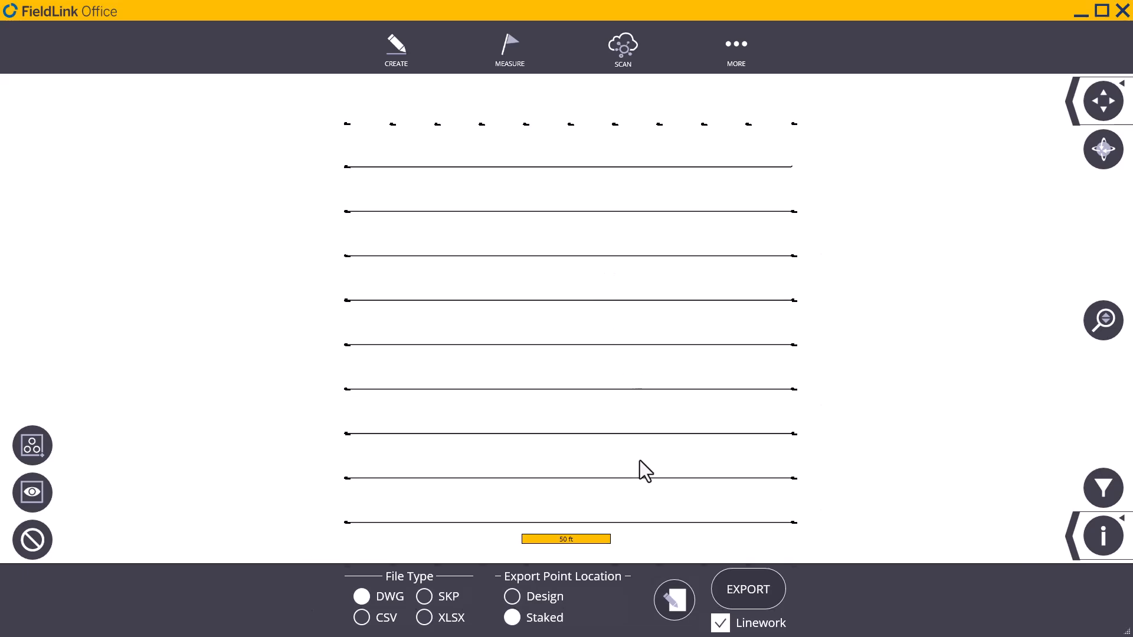
- Review the export file name and destination folder settings, and return to the export map without exporting
click(685, 602)
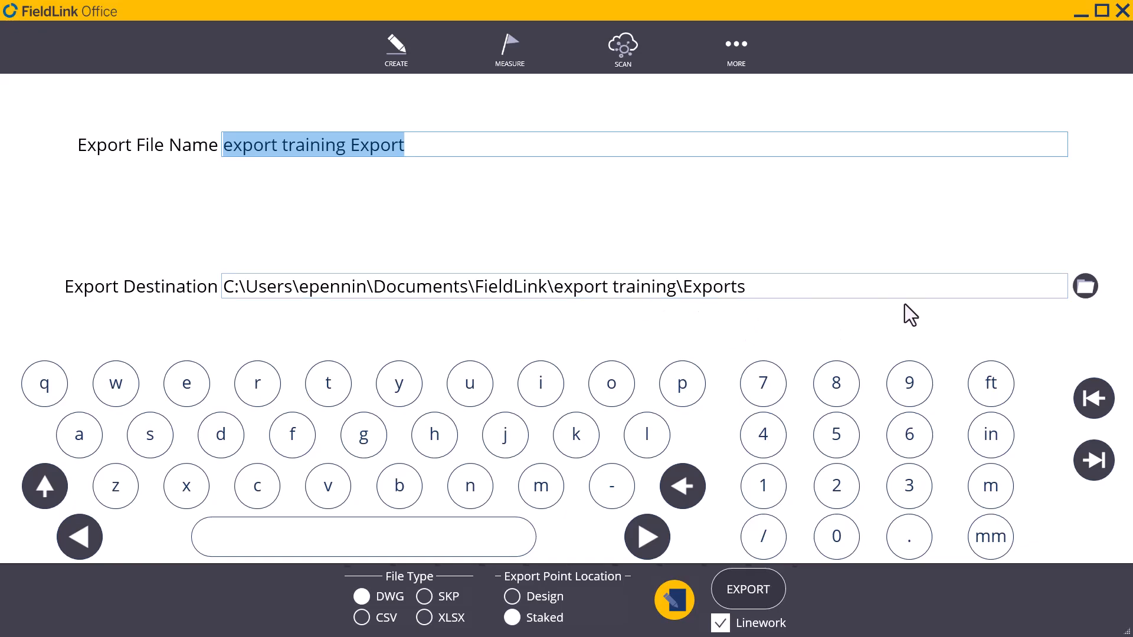
click(1086, 285)
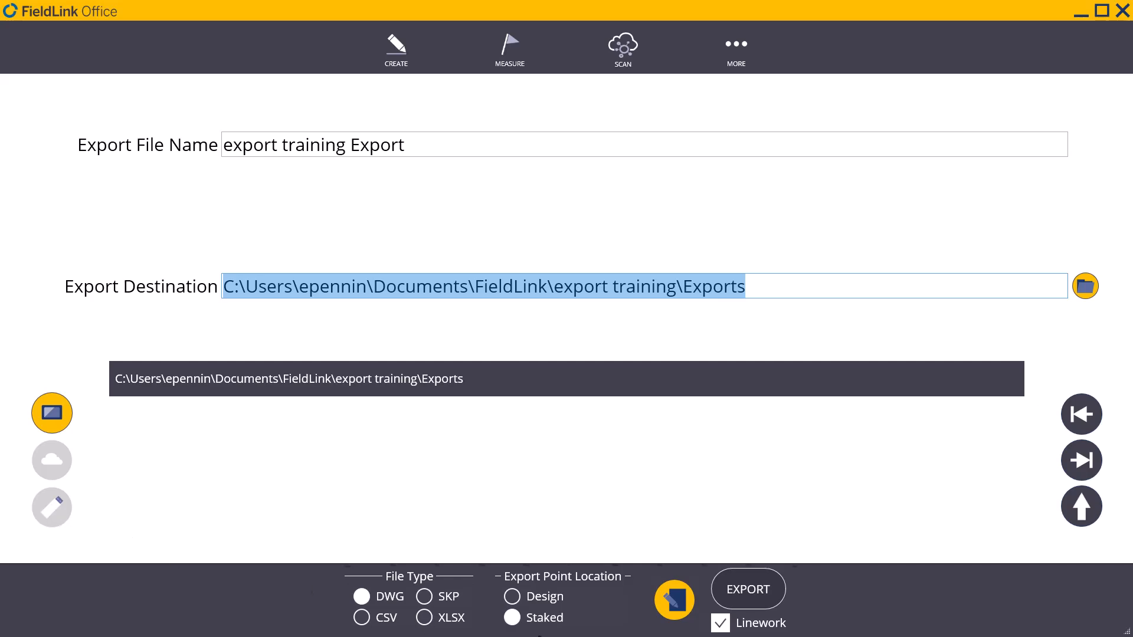
click(683, 597)
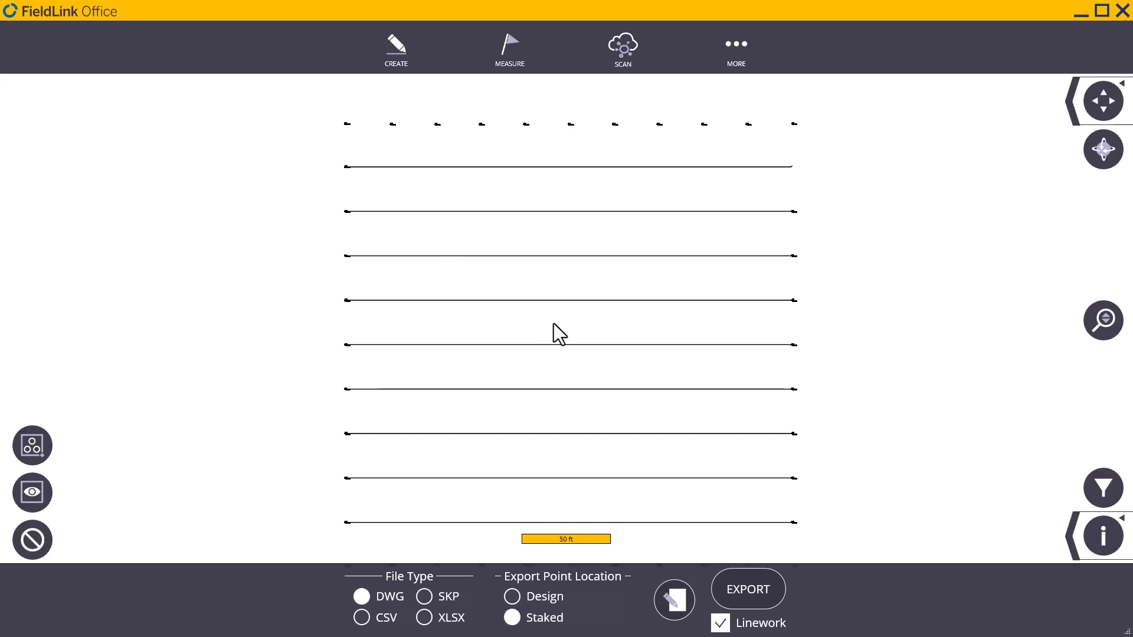
scroll(626, 295, down, 3)
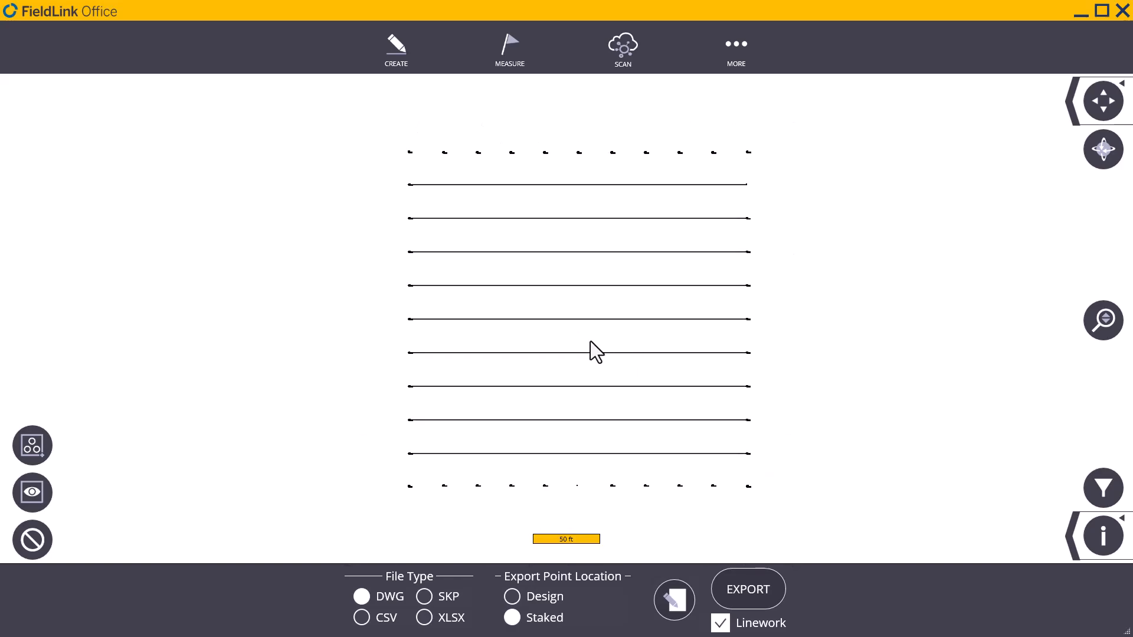